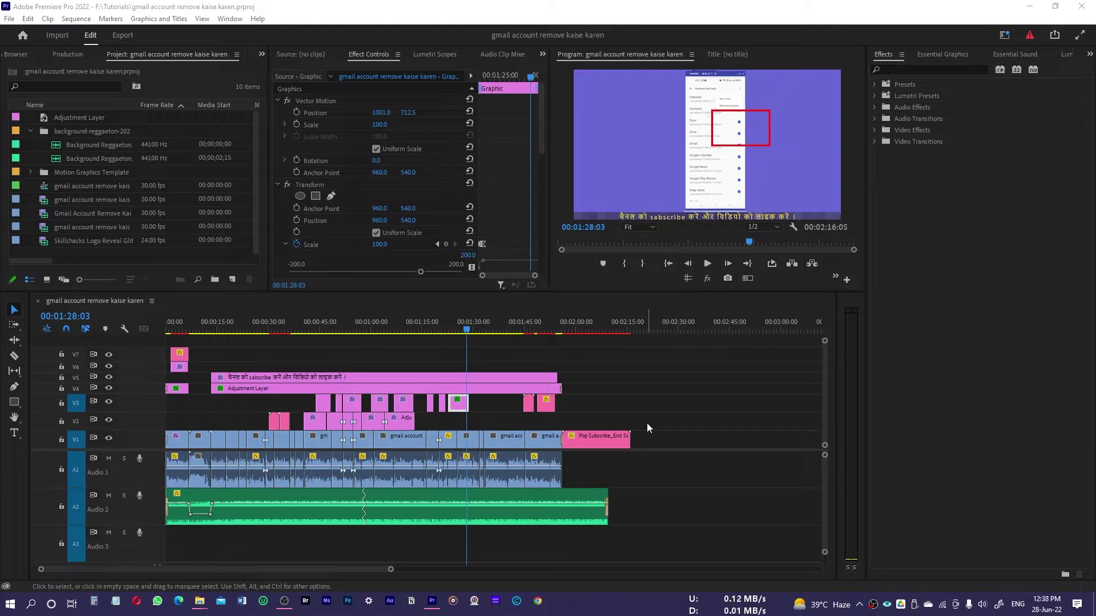
Switch the workspace to Essentials
left_click(238, 21)
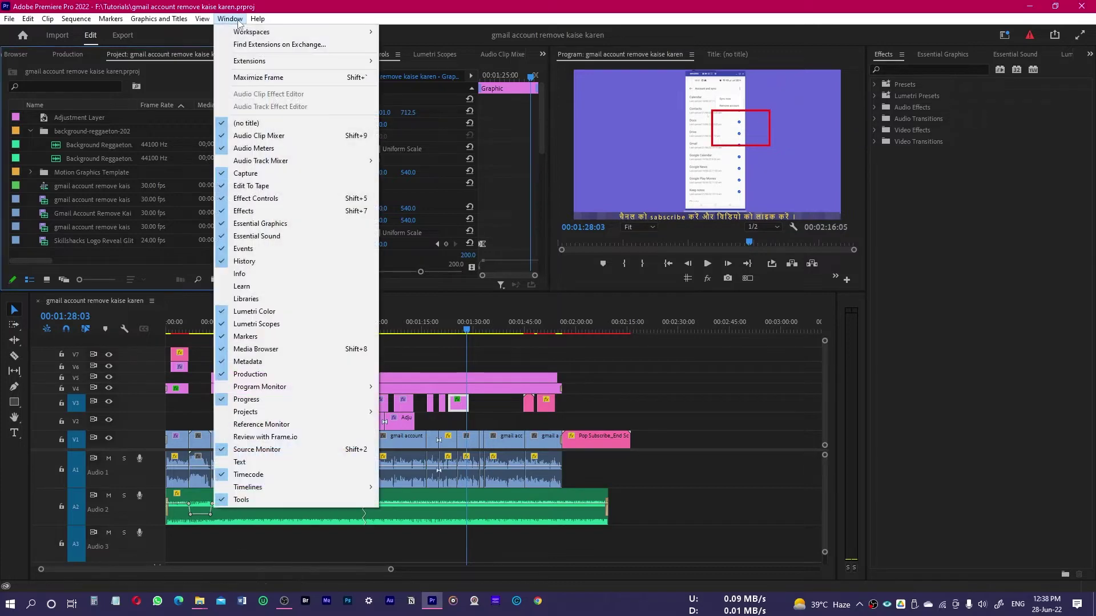
mouse_move(266, 35)
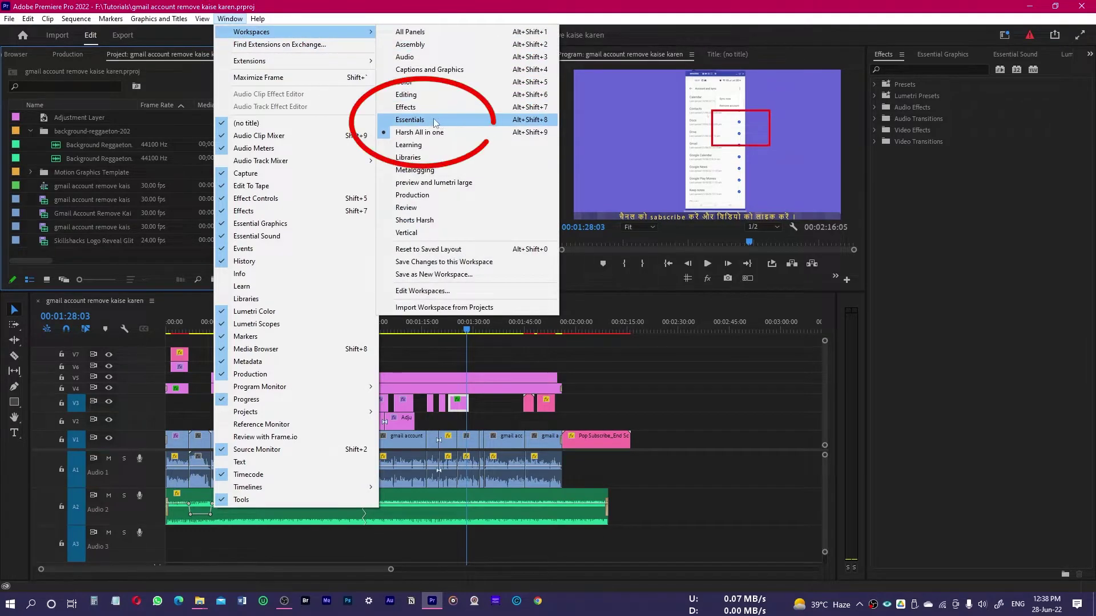
left_click(410, 120)
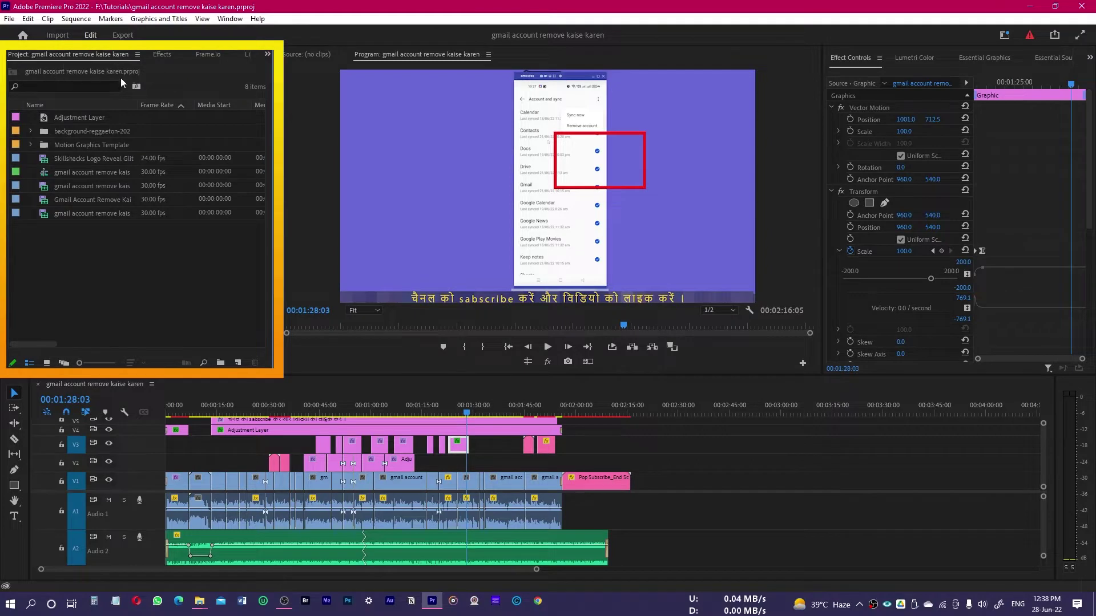
Look through the panels grouped with Project and Effect Controls, then scrub the timeline to 00:01:31:27
left_click(201, 56)
left_click(241, 54)
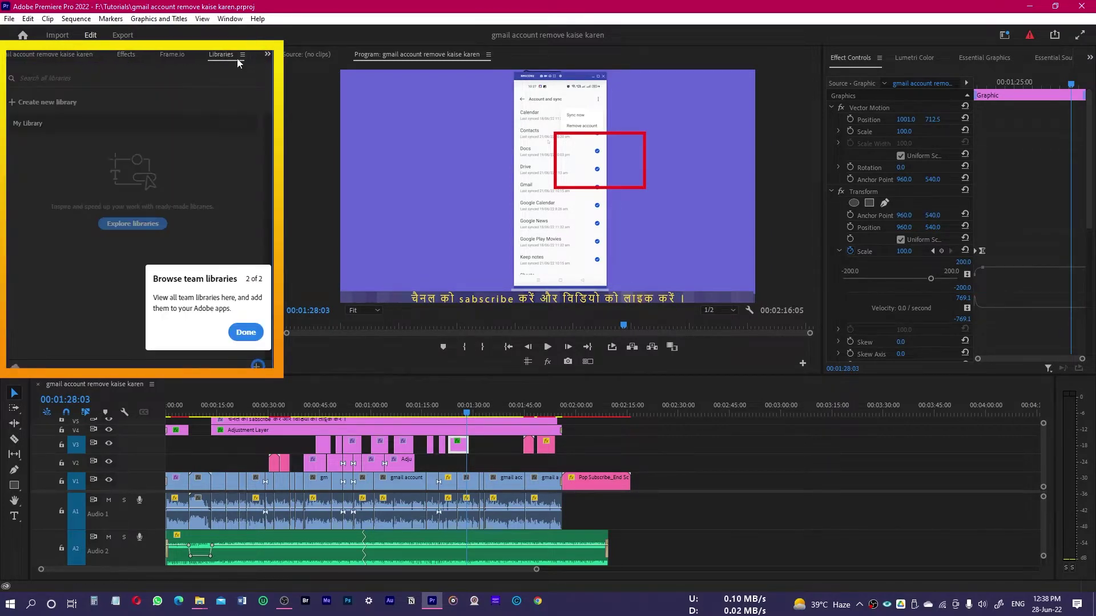
left_click(63, 56)
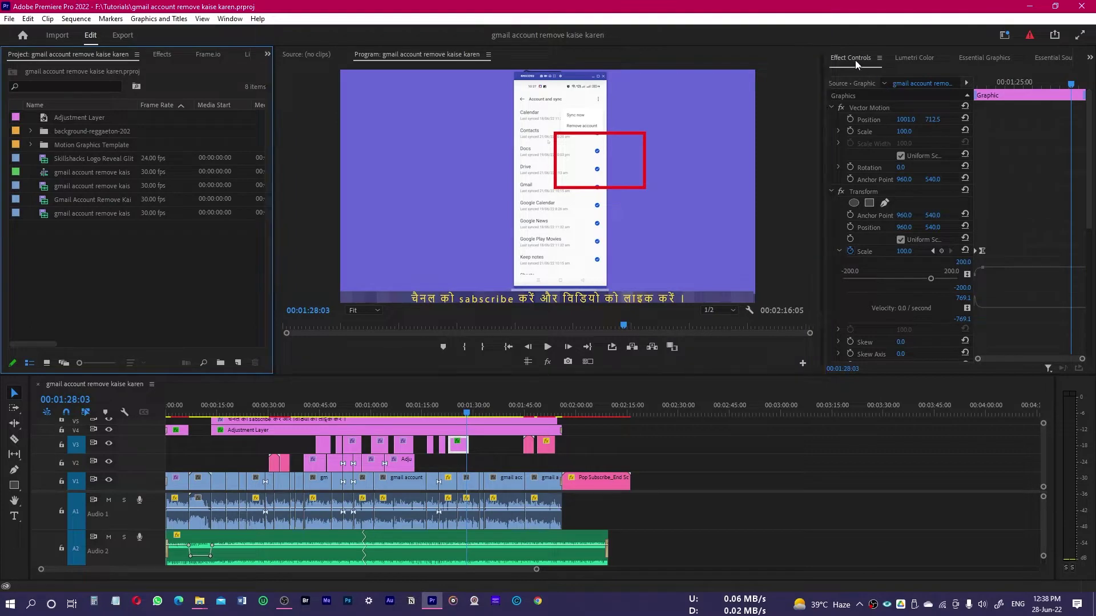
left_click(913, 58)
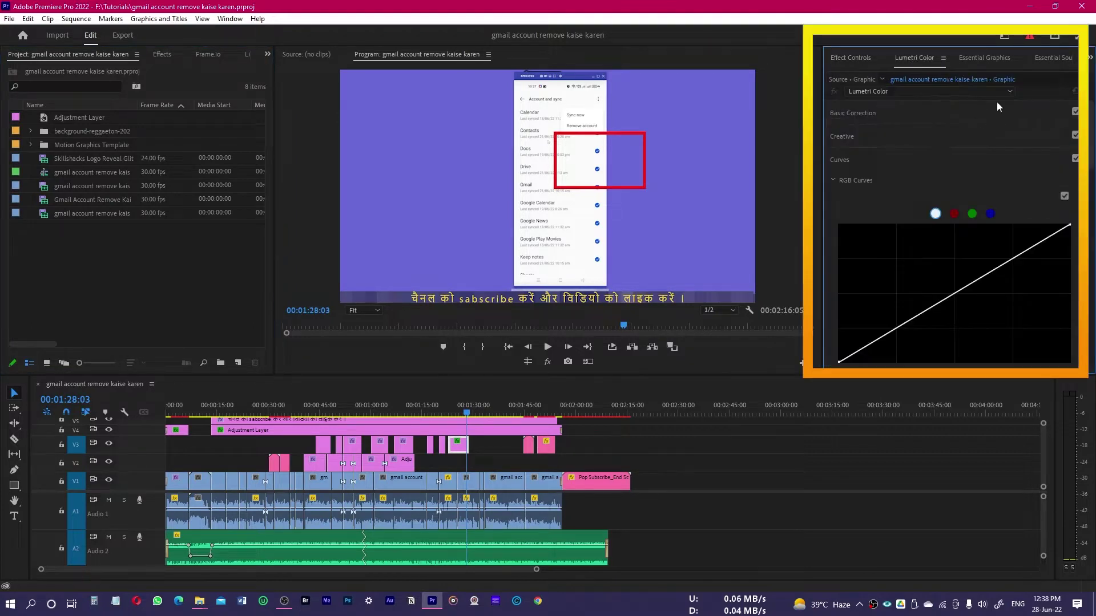
left_click(987, 59)
left_click(1049, 59)
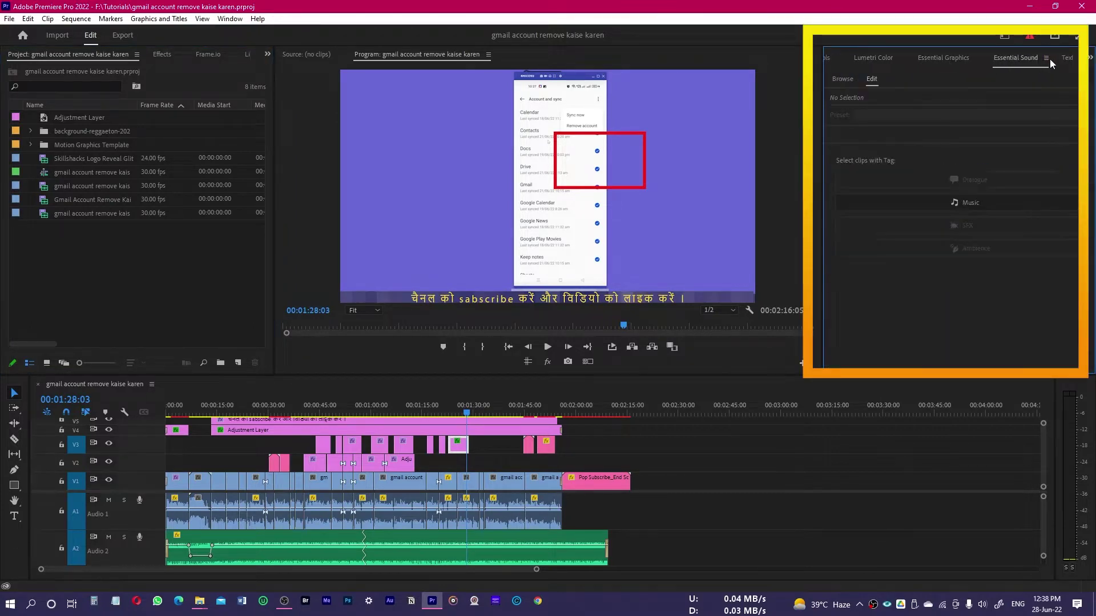
left_click(1049, 59)
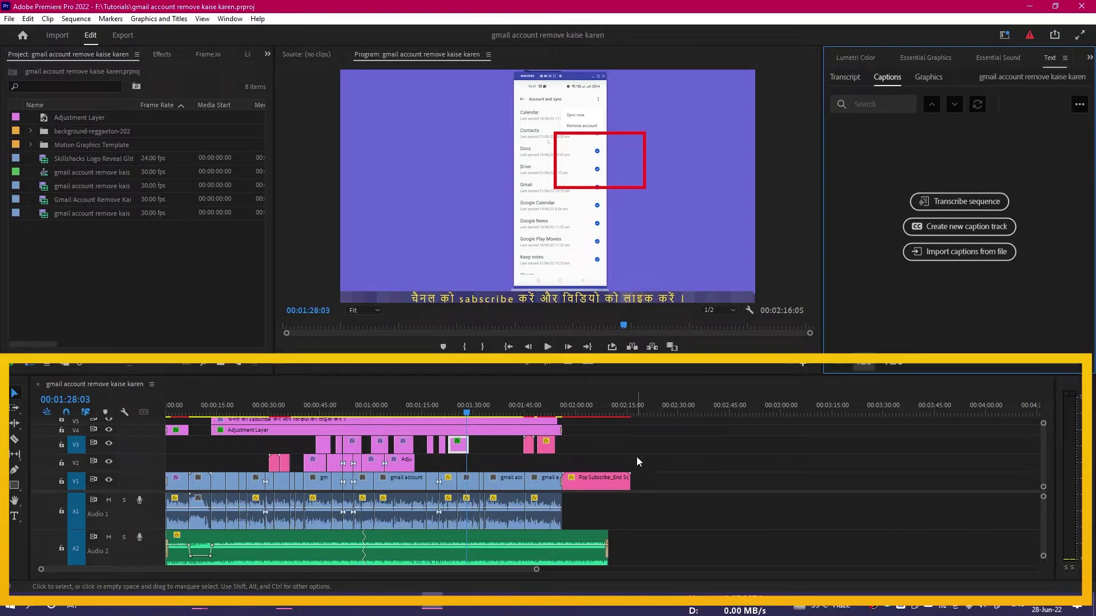
left_click_drag(197, 410, 481, 411)
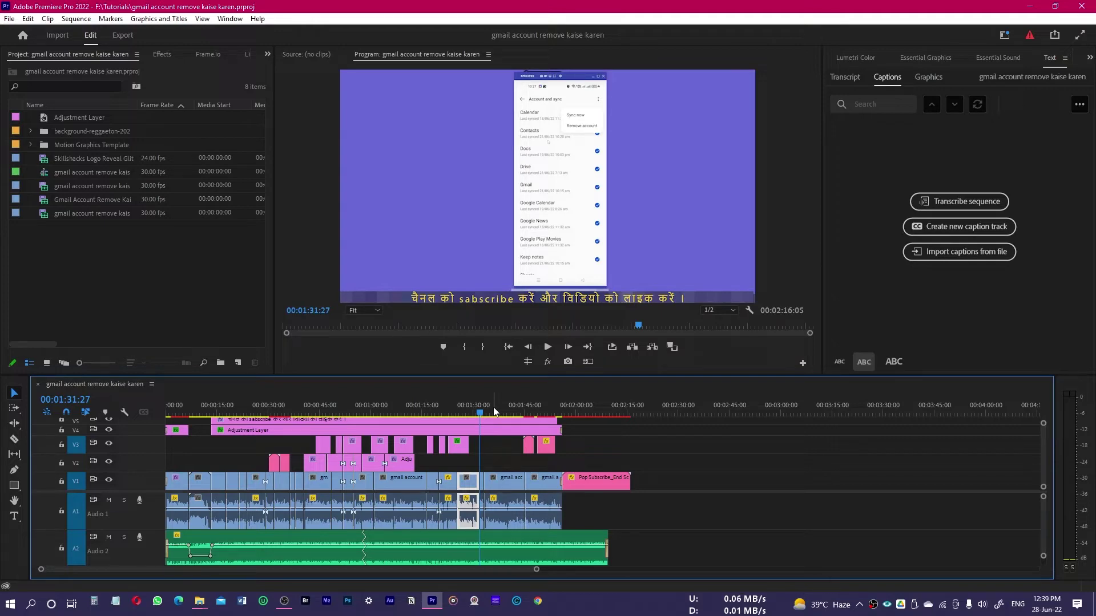
In the Essentials workspace, dock the Effects panel in the group with Lumetri Color and Essential Graphics
left_click(230, 18)
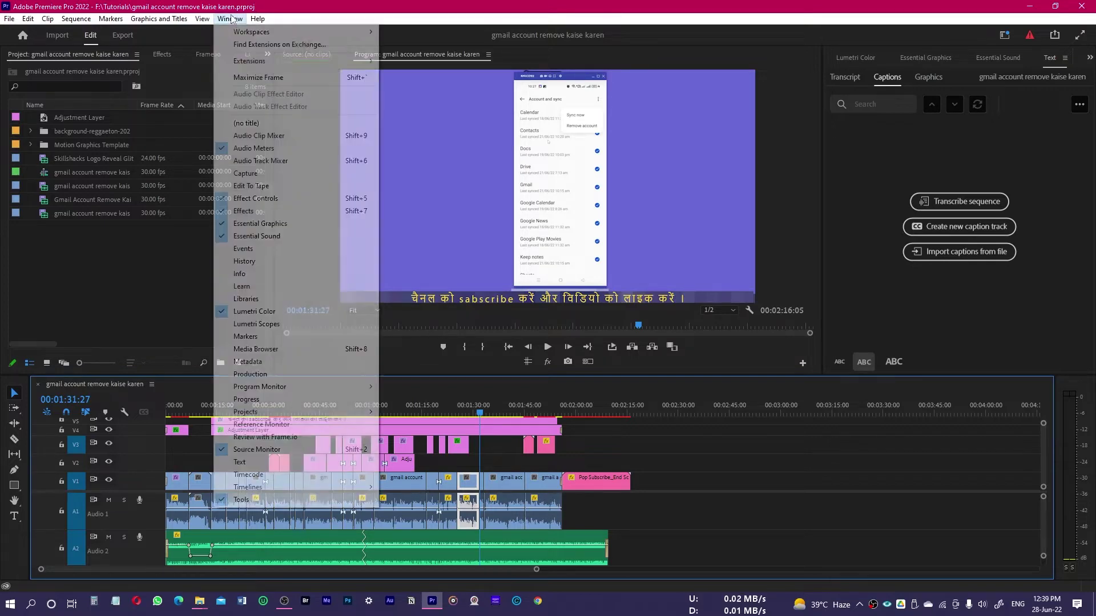
mouse_move(286, 31)
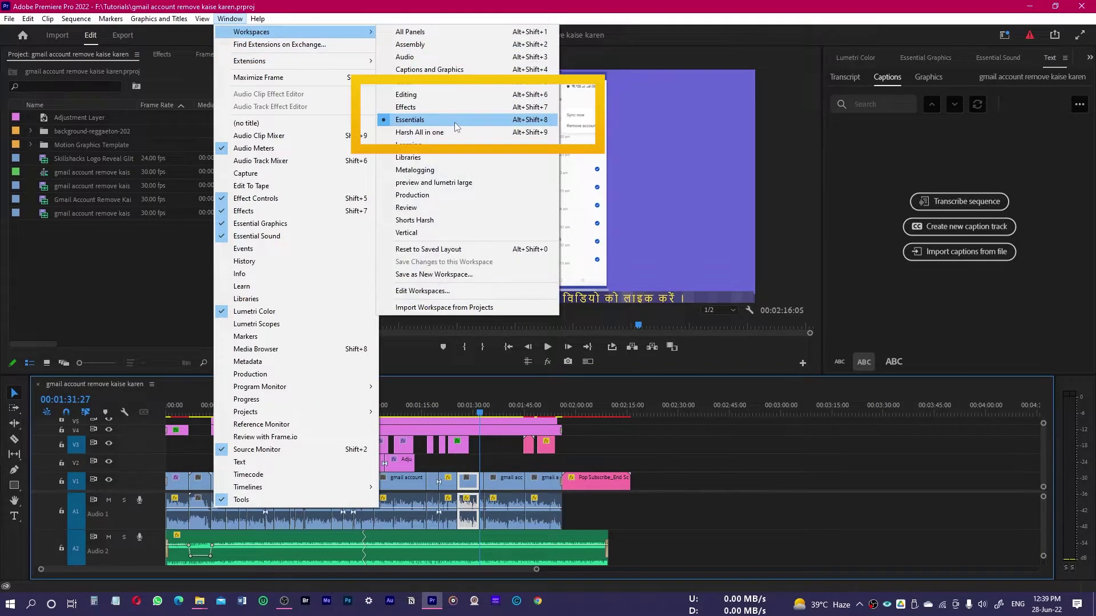
left_click(455, 122)
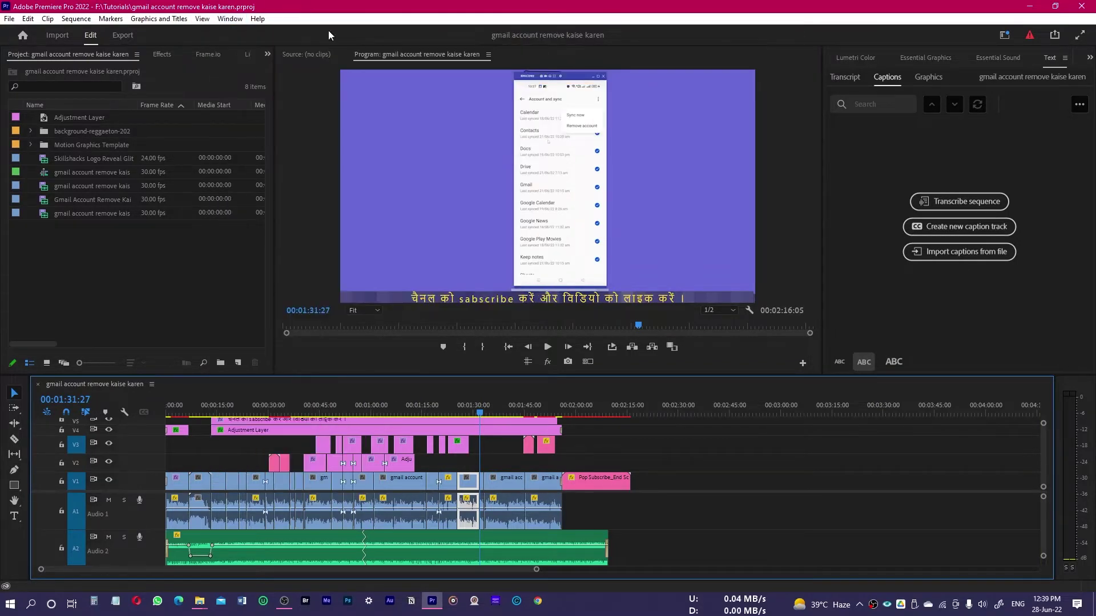
left_click(162, 57)
left_click(207, 57)
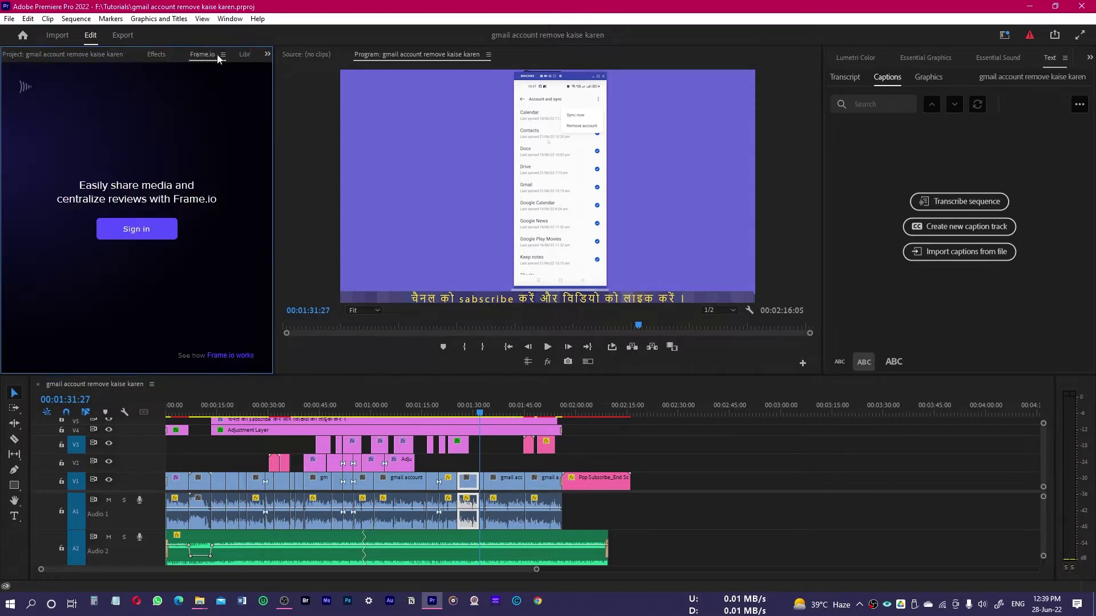
left_click(160, 56)
left_click_drag(148, 57, 890, 64)
Save the customized panel layout as a new workspace named "Untitled Workspace"
left_click(230, 19)
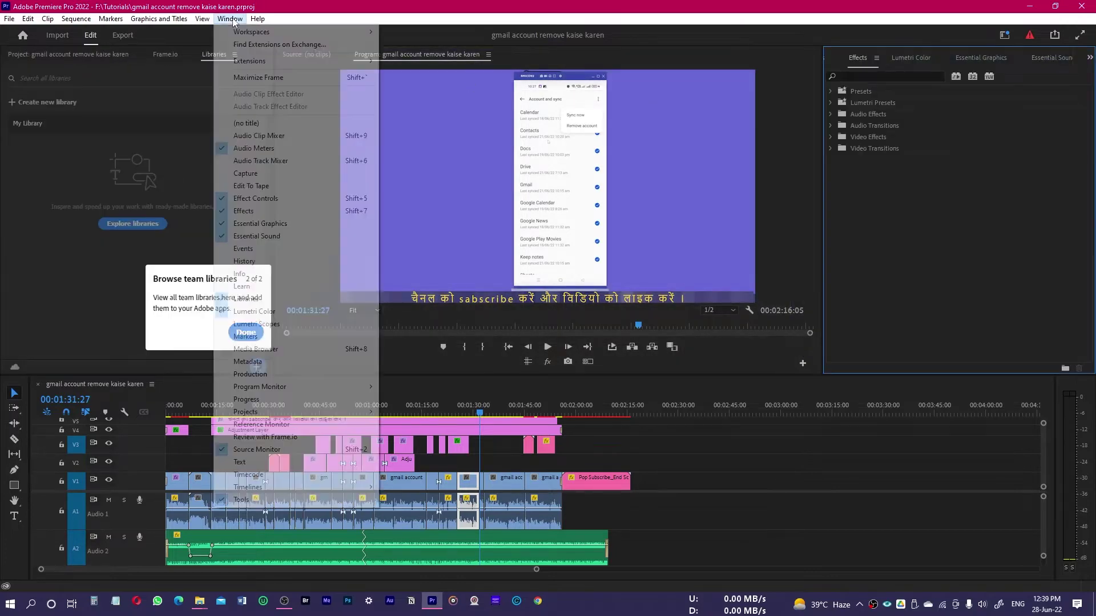
mouse_move(285, 34)
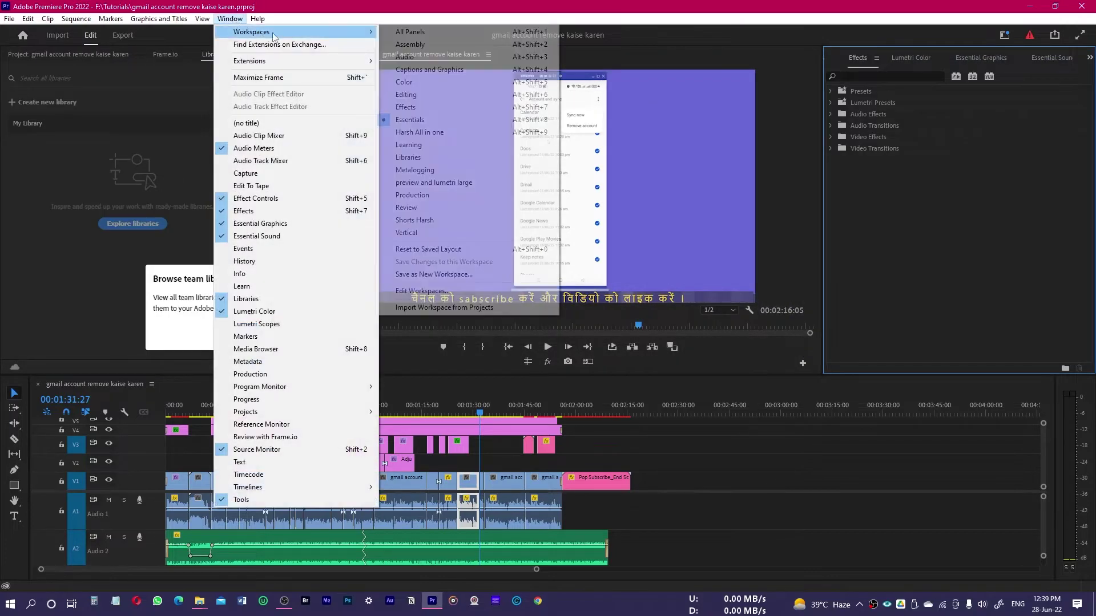
left_click(425, 279)
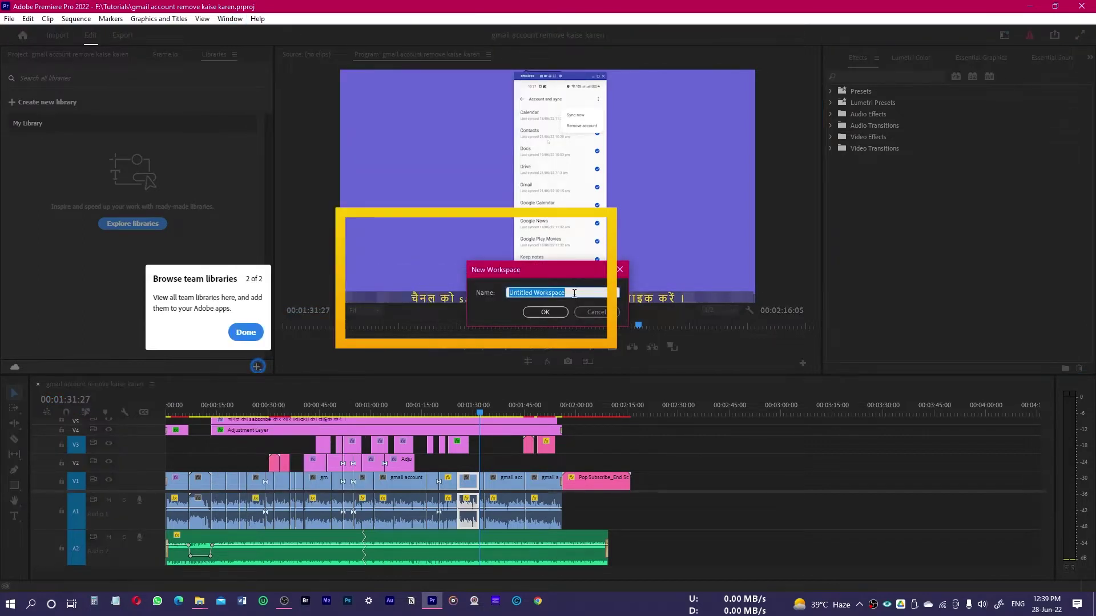
left_click(545, 296)
left_click(546, 312)
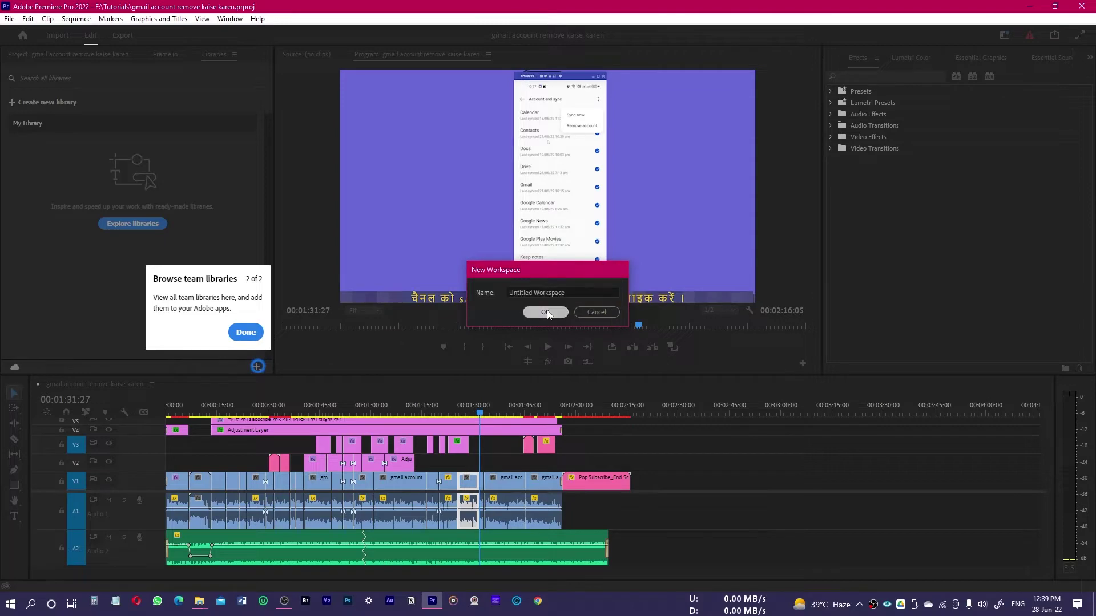
Switch back to the Essentials workspace and dismiss the "Browse team libraries" tip
left_click(239, 20)
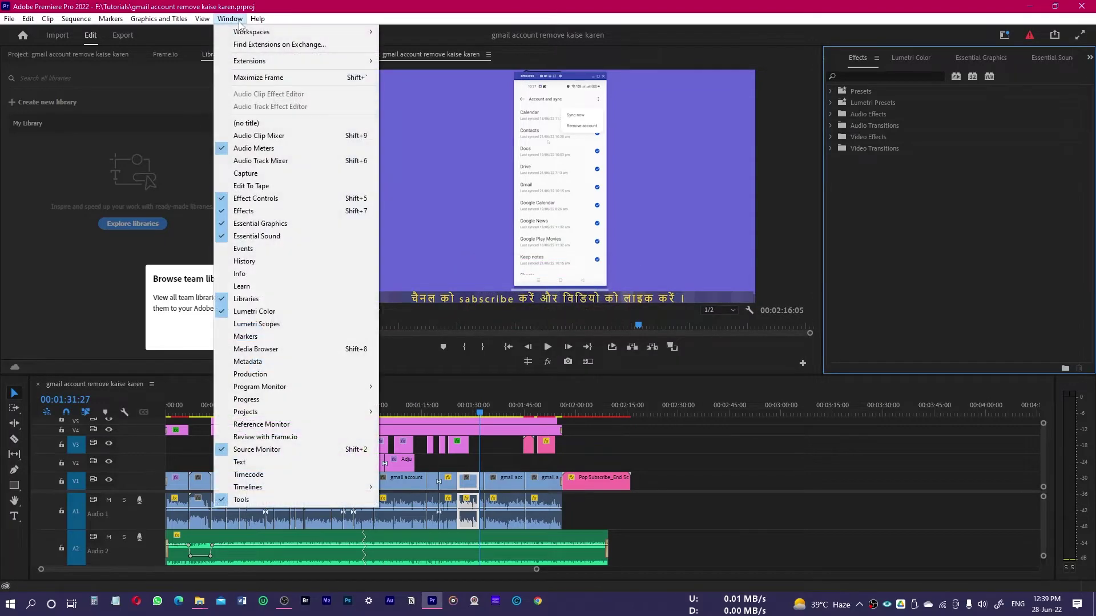
mouse_move(245, 32)
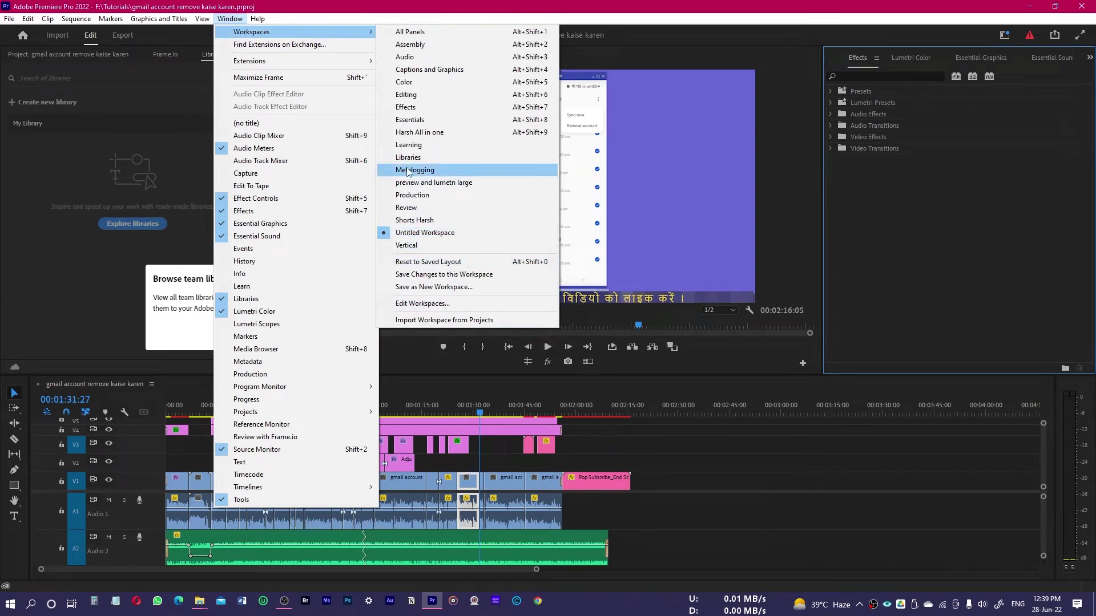
left_click(412, 121)
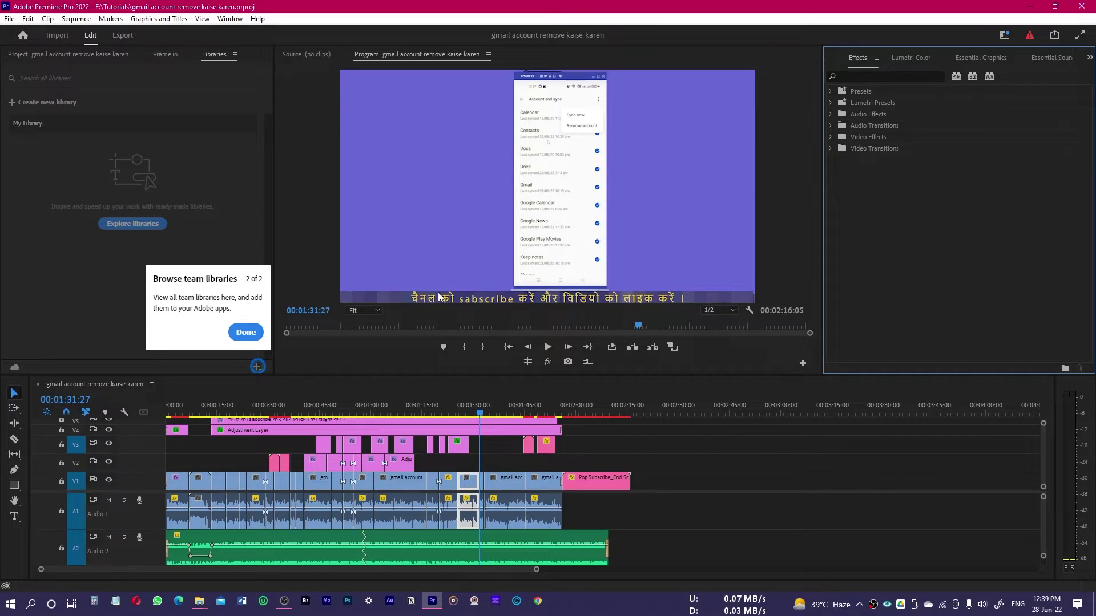
left_click(246, 332)
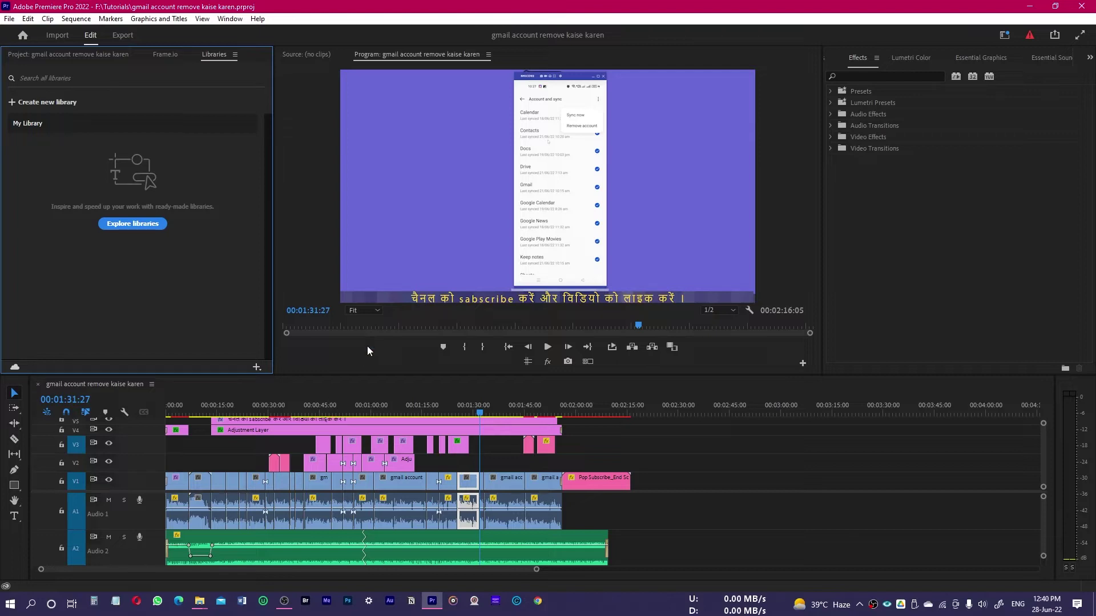
Switch the workspace to Vertical
left_click(230, 18)
mouse_move(250, 33)
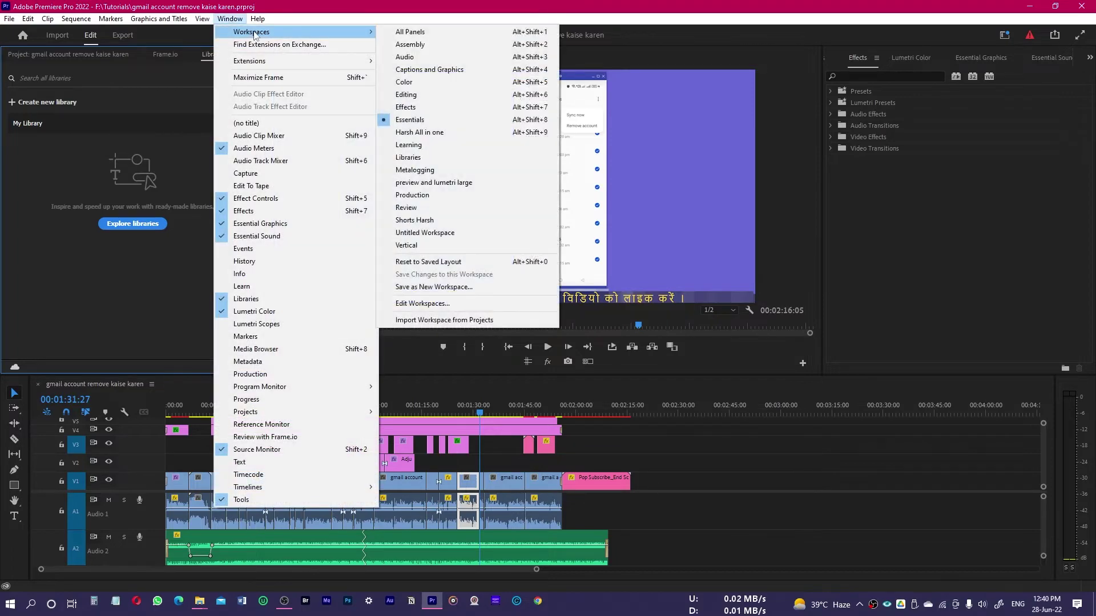
left_click(424, 247)
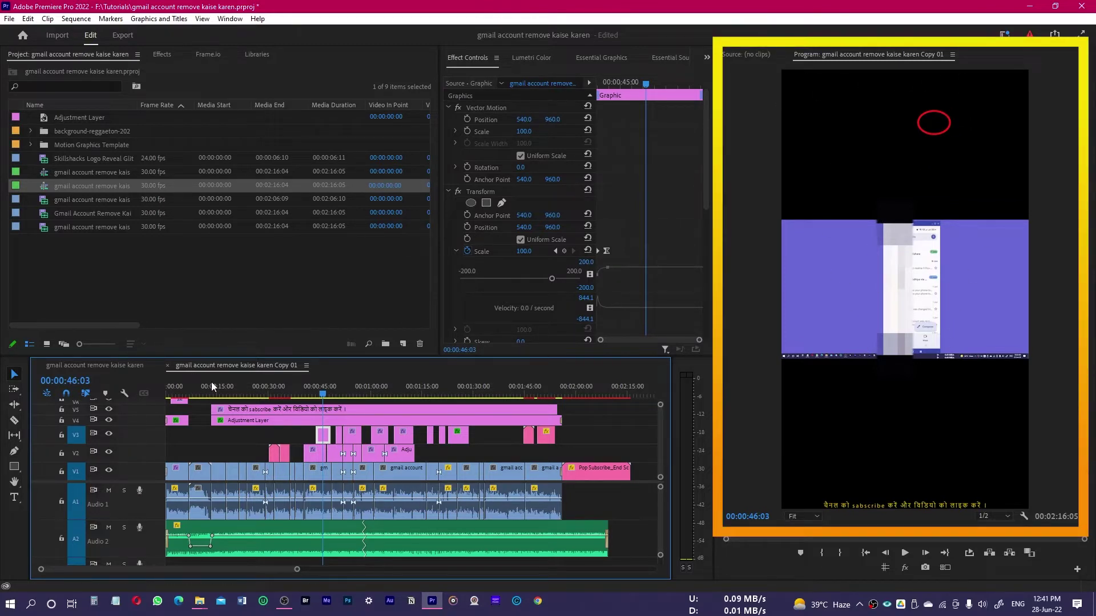
At 00:00:26:22 in the vertical sequence, set the V1 clip's Scale to 299
left_click(257, 393)
left_click(254, 471)
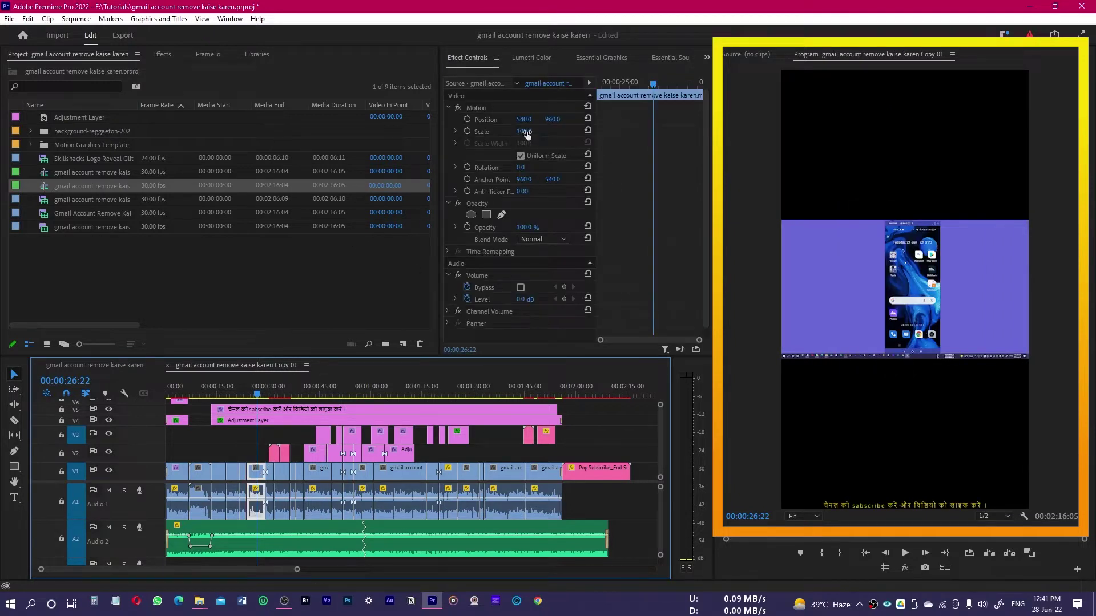
left_click_drag(525, 132, 610, 132)
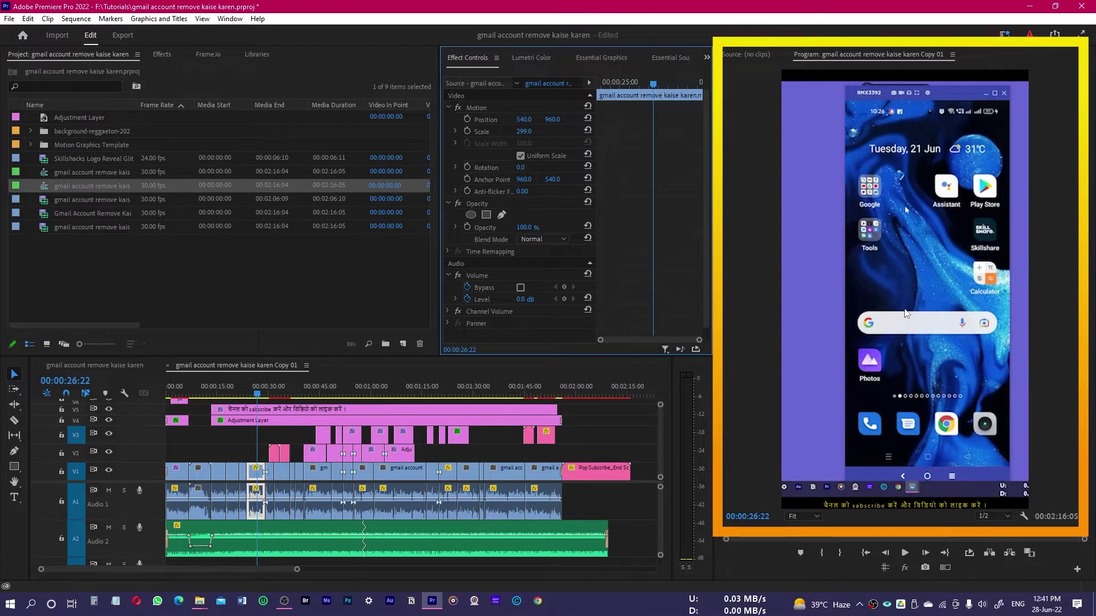
Look through the Effects, Frame.io, Libraries, Project, Lumetri Color, Essential Graphics and Essential Sound panels of the Vertical workspace
left_click(162, 54)
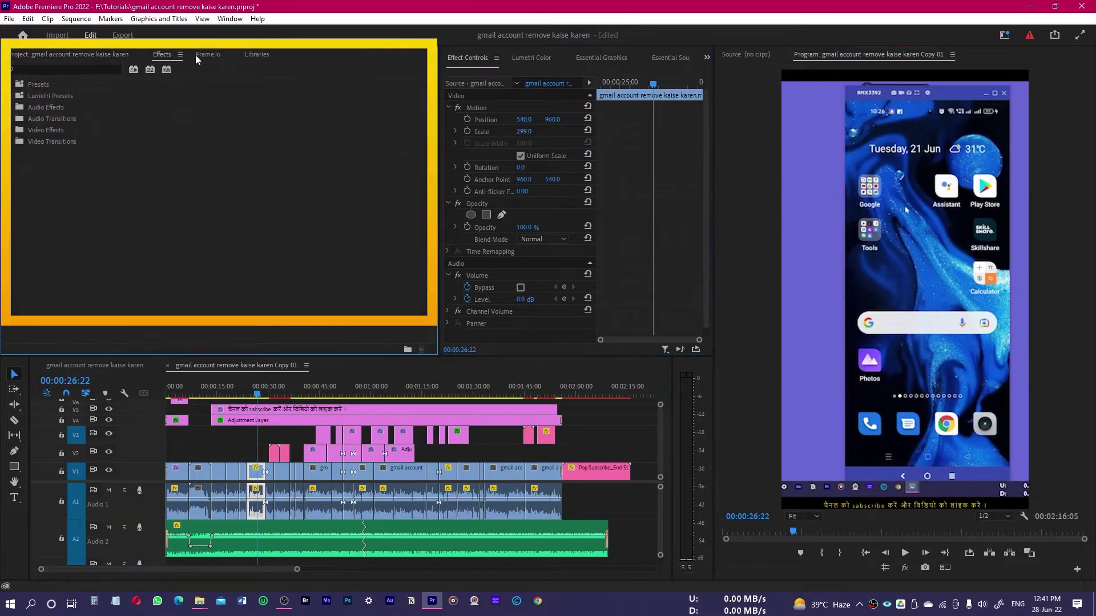
left_click(207, 54)
left_click(257, 55)
left_click(42, 56)
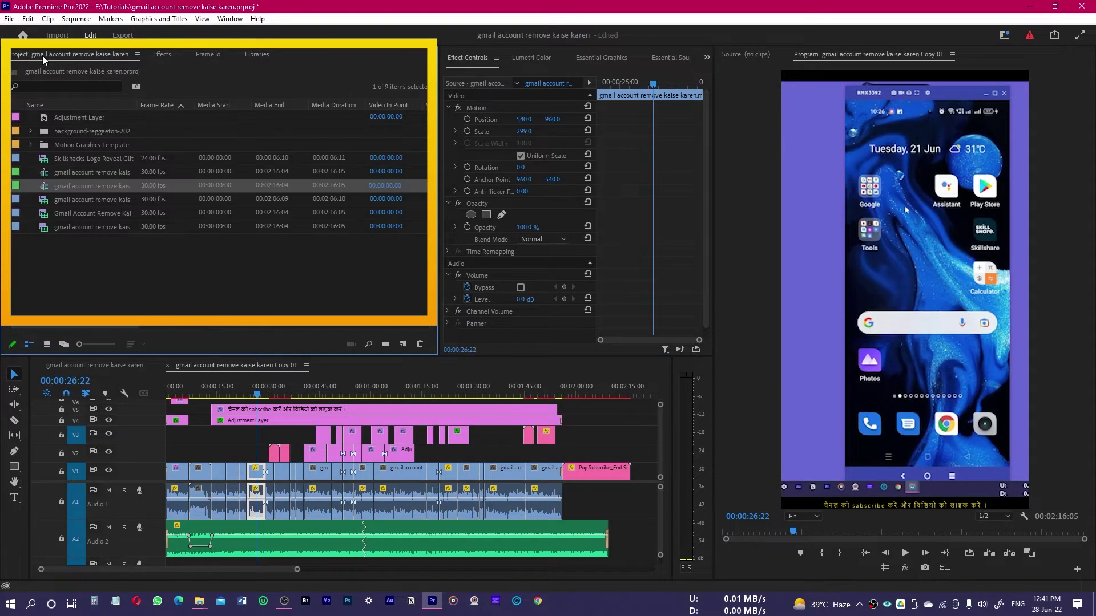
left_click(165, 56)
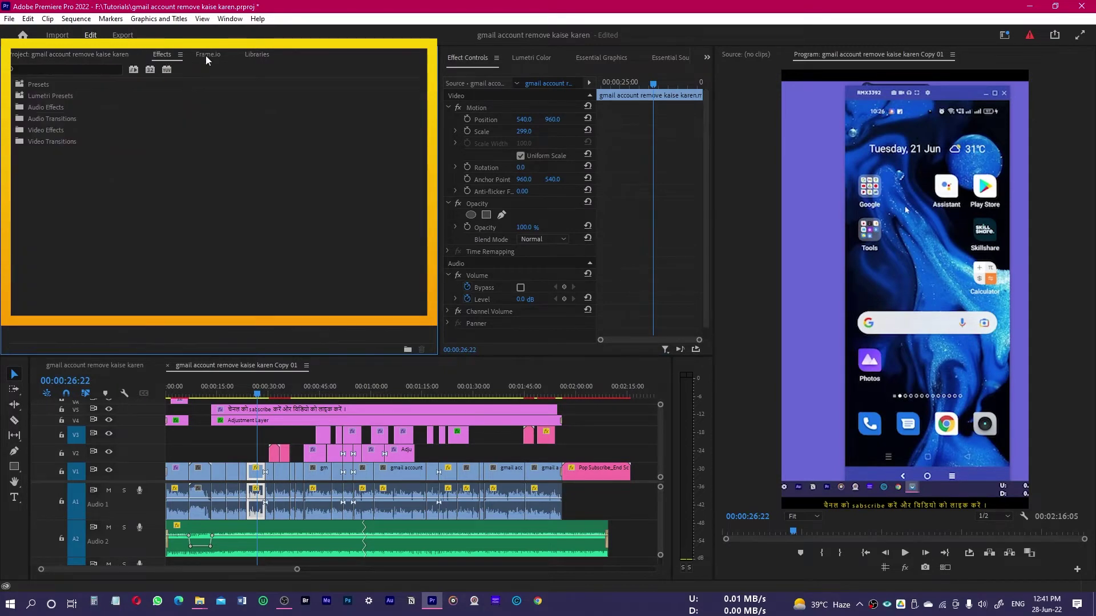
left_click(258, 55)
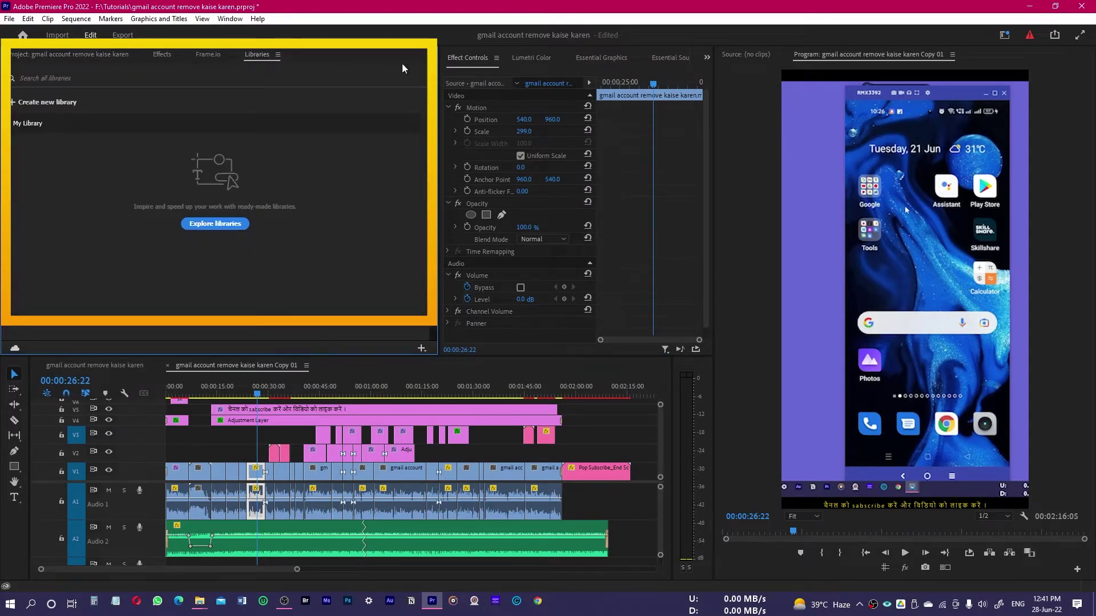
left_click(532, 57)
left_click(597, 56)
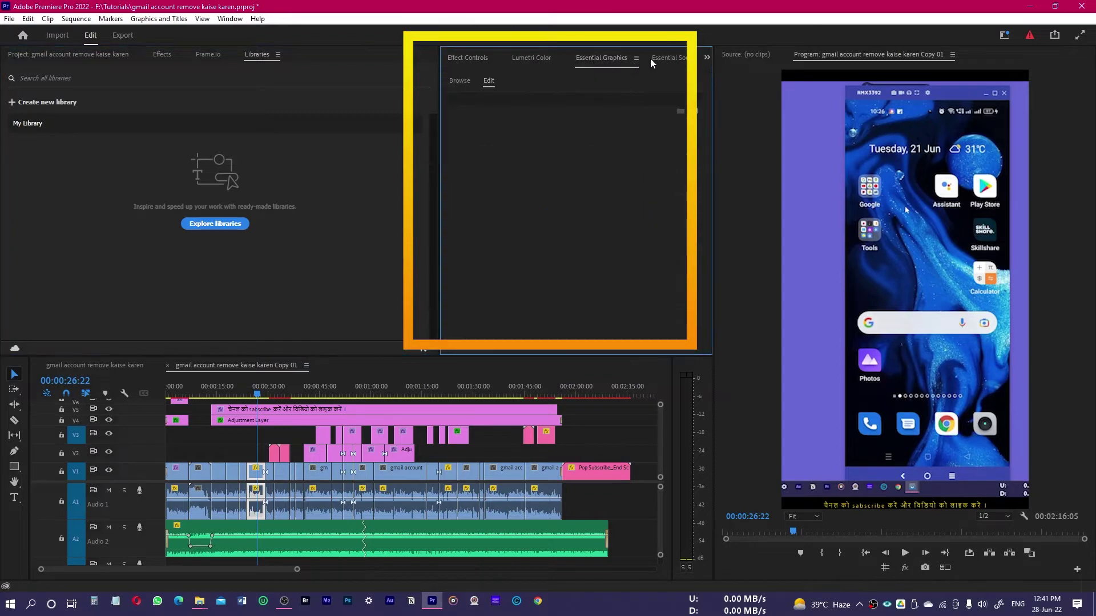
left_click(657, 57)
left_click(683, 59)
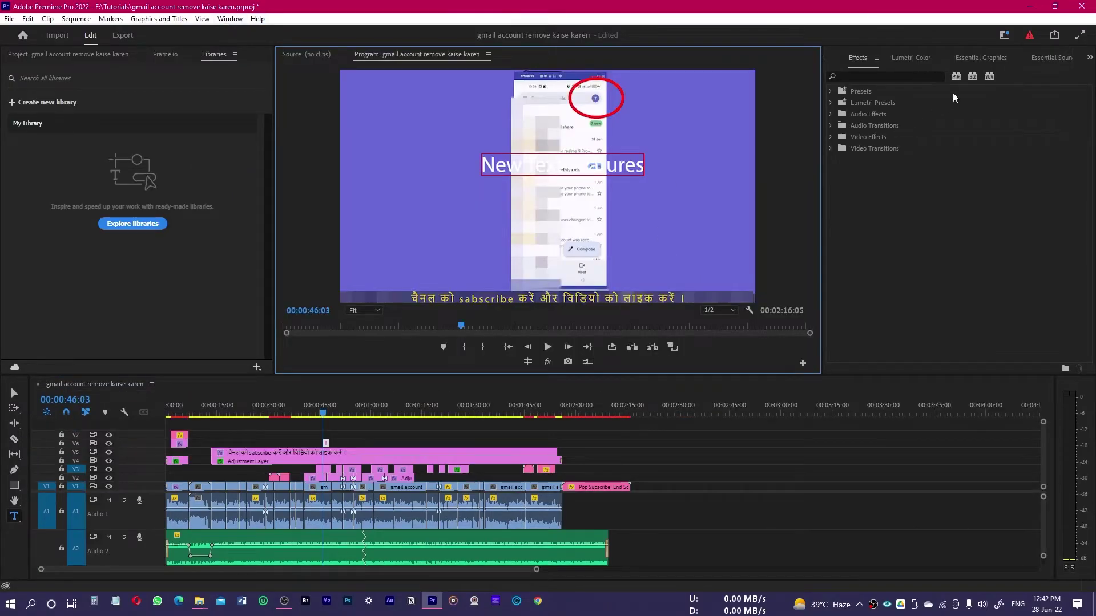
Set the fill of the "New Text Features" title to a Linear Gradient, trying Radial Gradient along the way
left_click(980, 58)
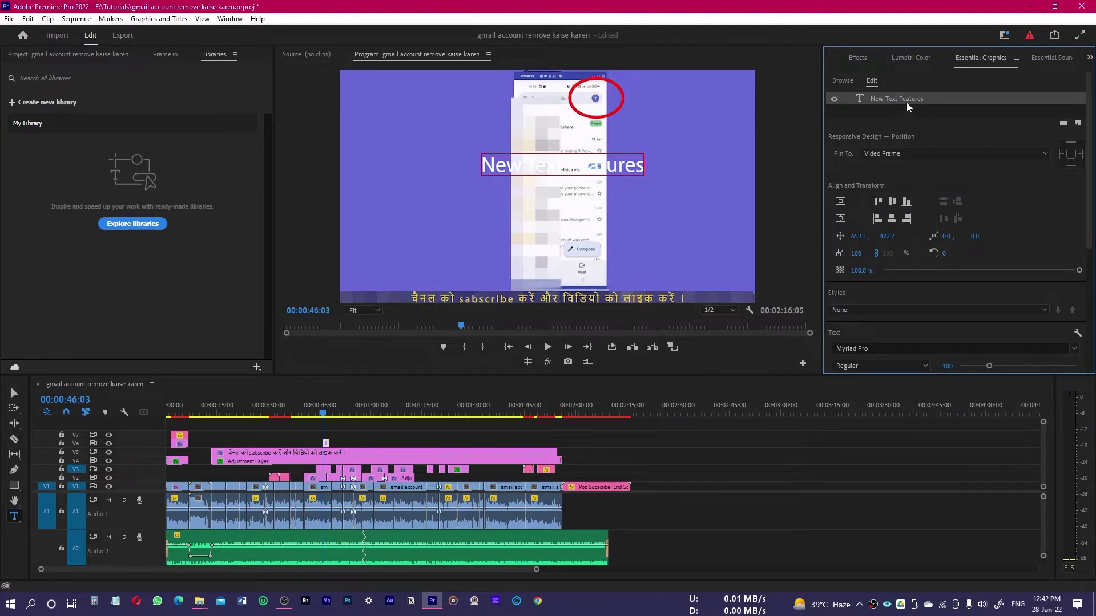
left_click_drag(1091, 247, 1092, 351)
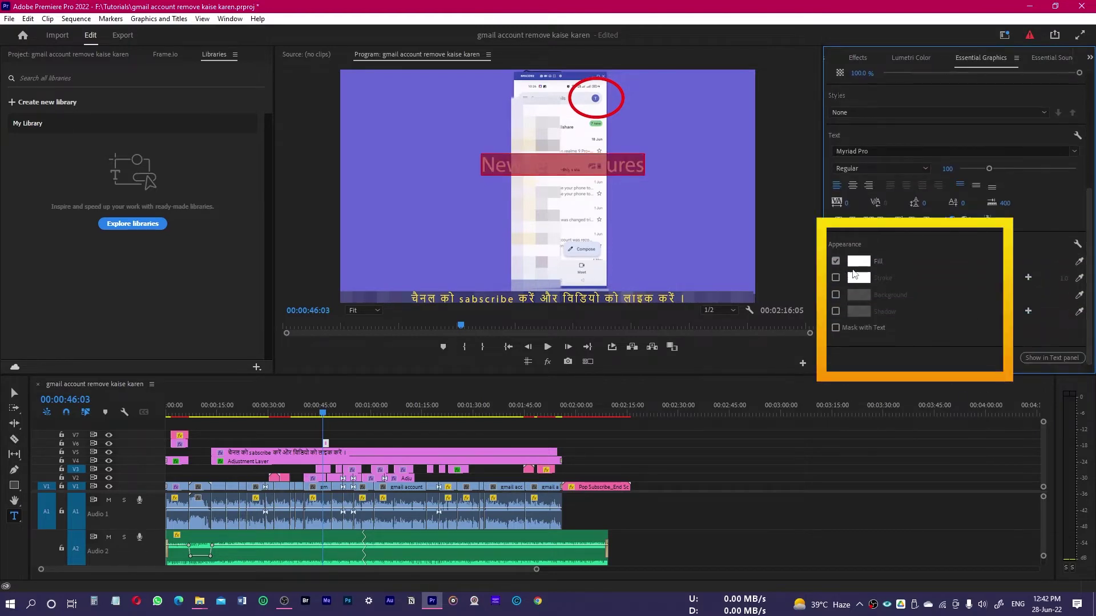
left_click(859, 262)
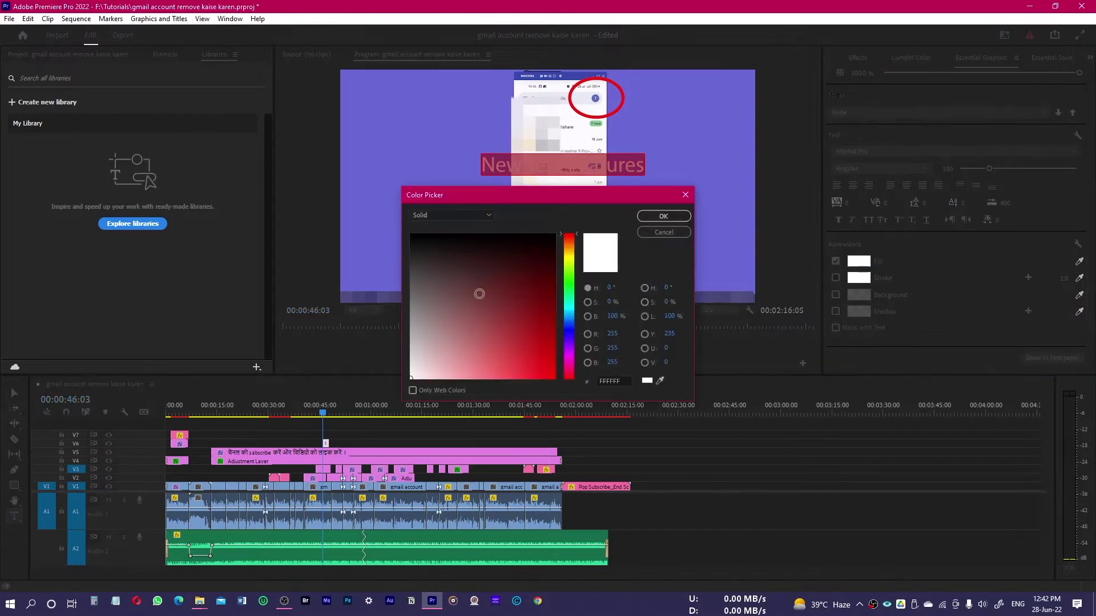
left_click_drag(491, 196, 701, 134)
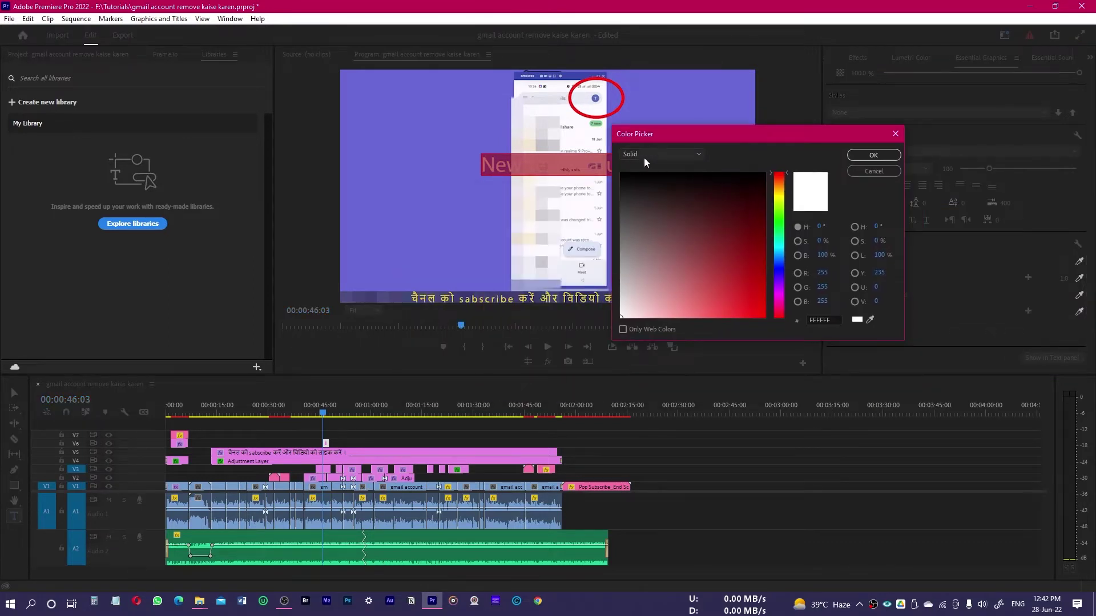
left_click(675, 155)
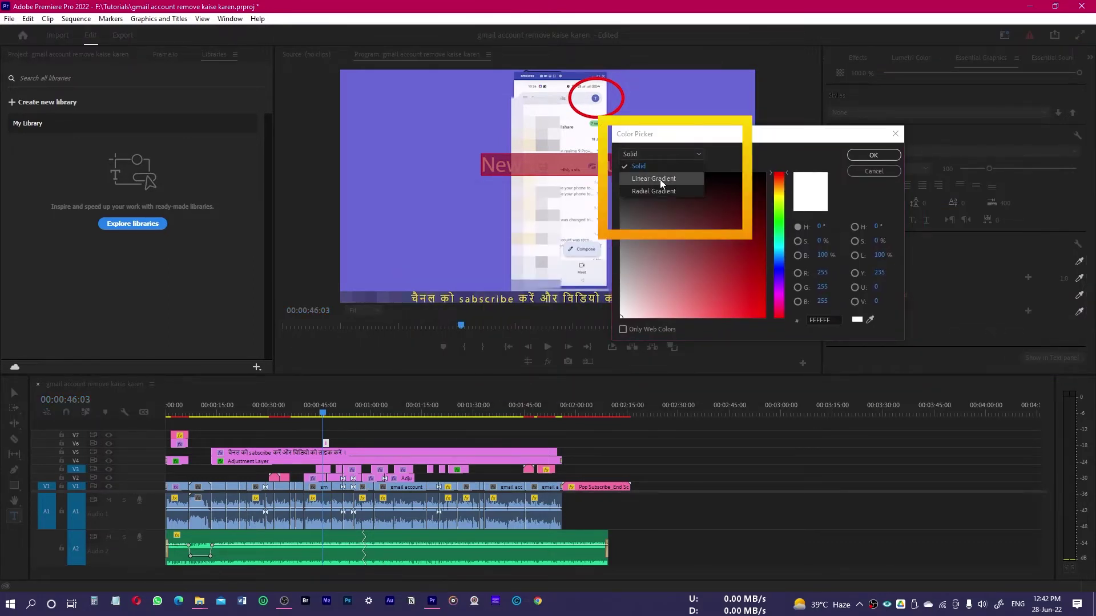
left_click(662, 179)
left_click(678, 157)
left_click(680, 191)
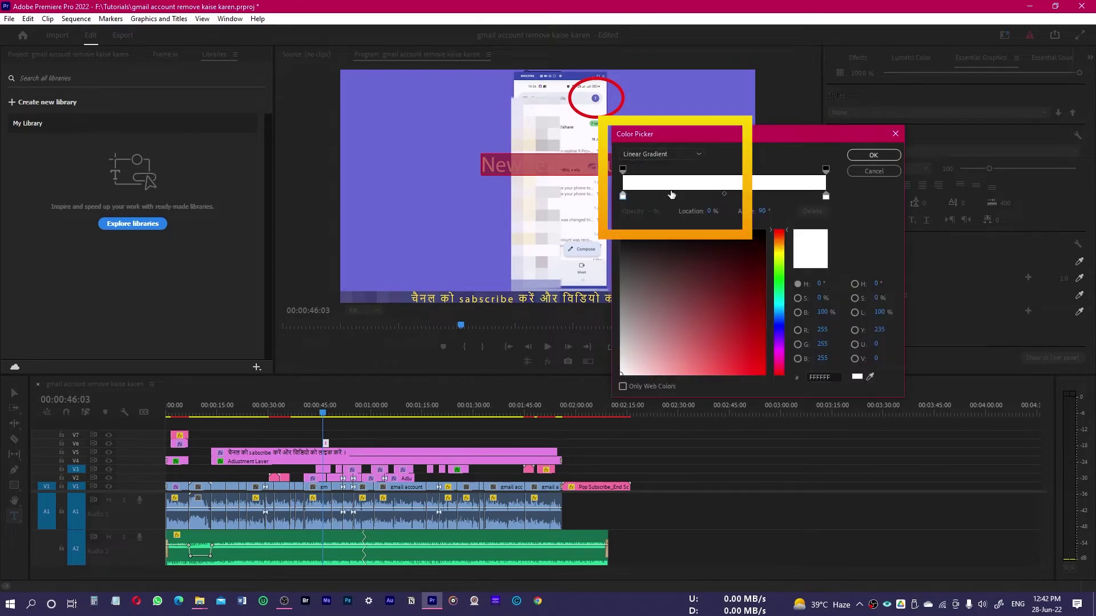
left_click(683, 158)
left_click(672, 180)
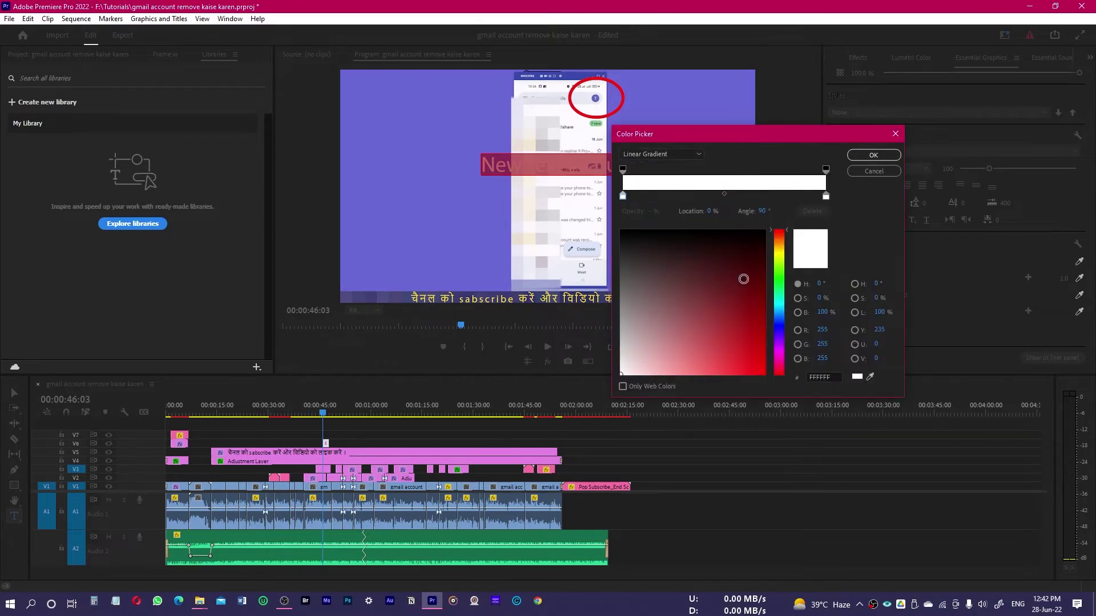
Colour the fill gradient's start stop muted red B94242 and its end stop bright red FF1212
left_click(780, 285)
left_click(623, 196)
left_click(713, 334)
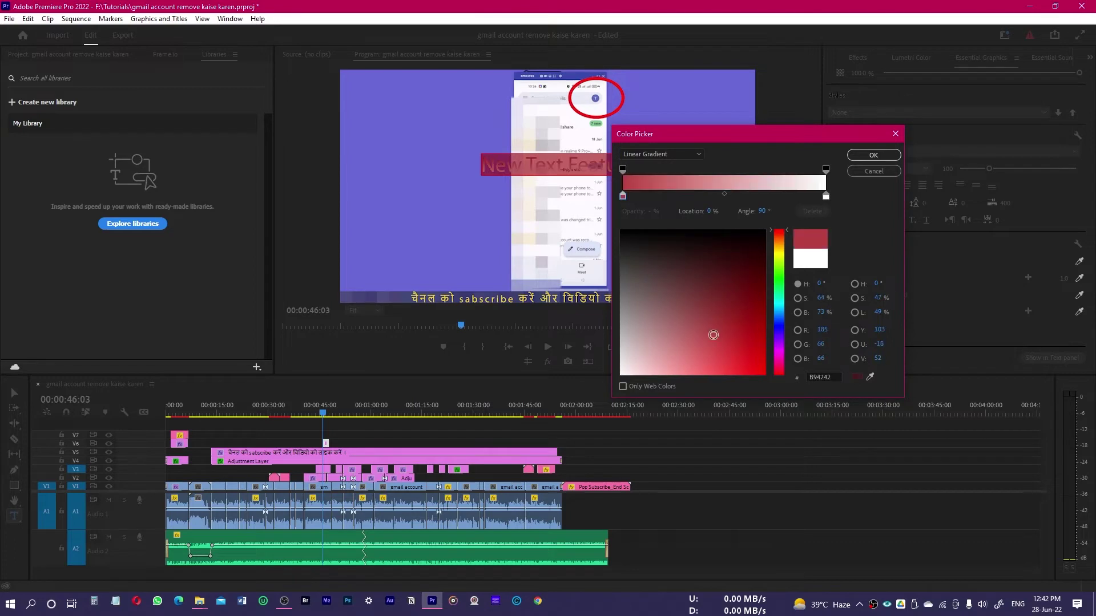
left_click(826, 196)
left_click(754, 378)
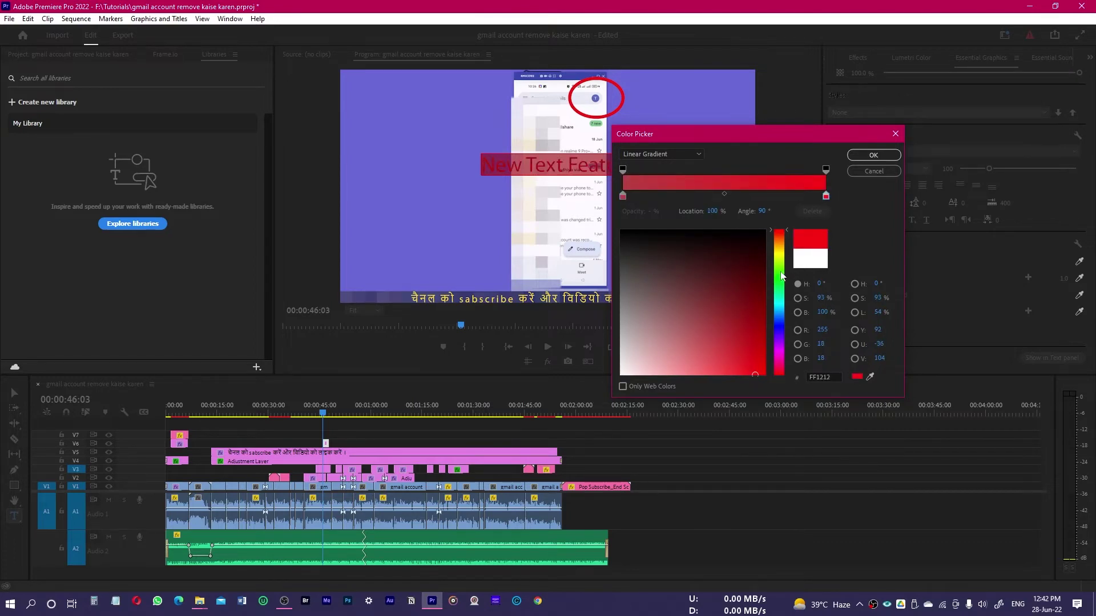
key("Escape")
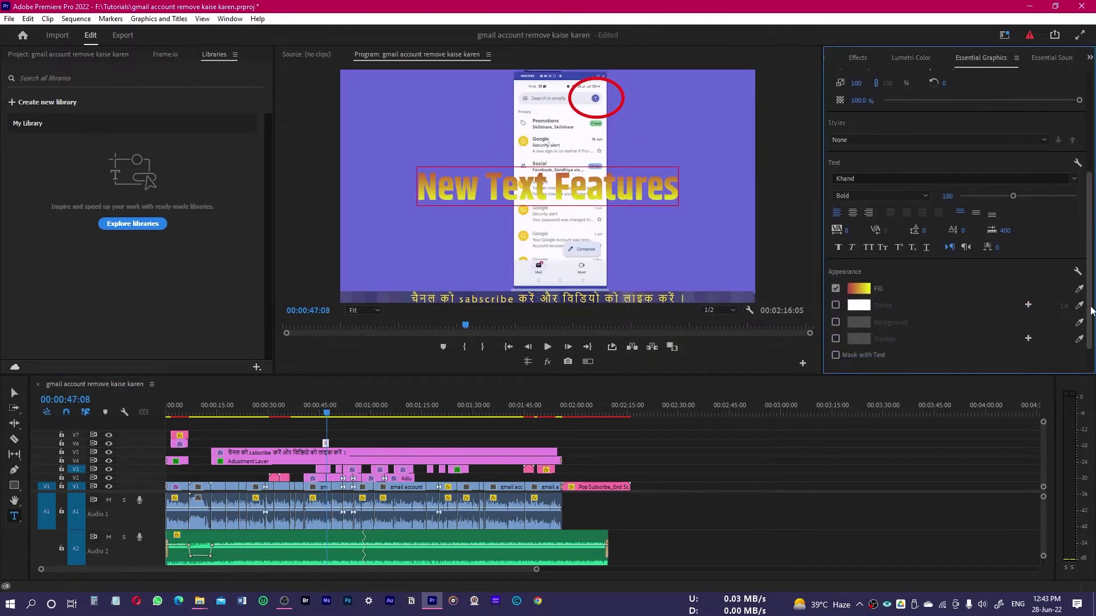
Set the title's stroke colour to a Linear Gradient, trying a solid red and a Radial Gradient along the way
scroll(1091, 311, "down", 1)
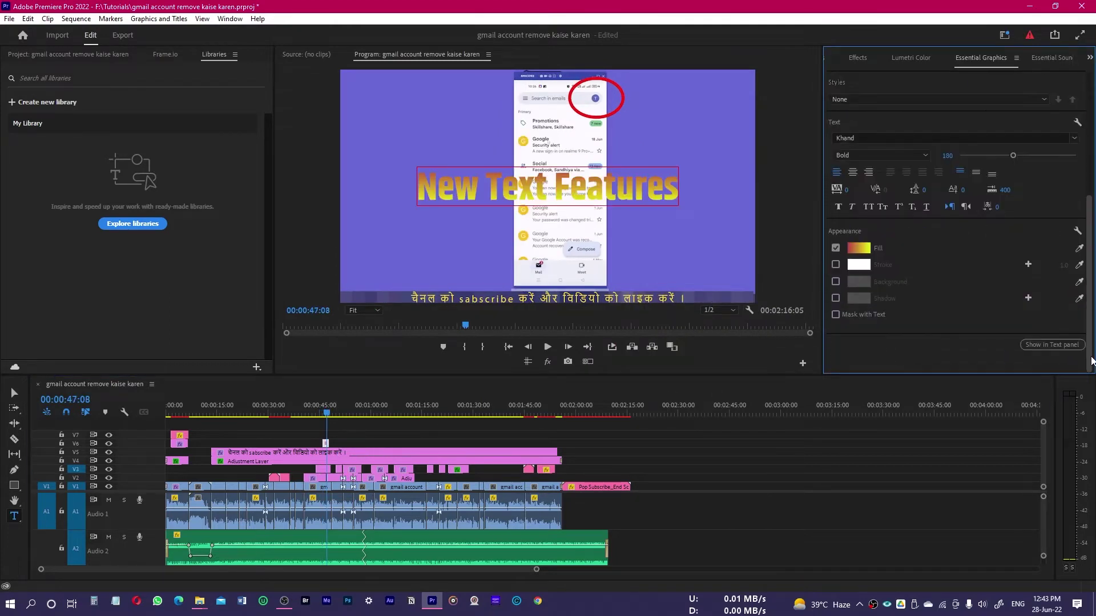
left_click(860, 266)
left_click(695, 264)
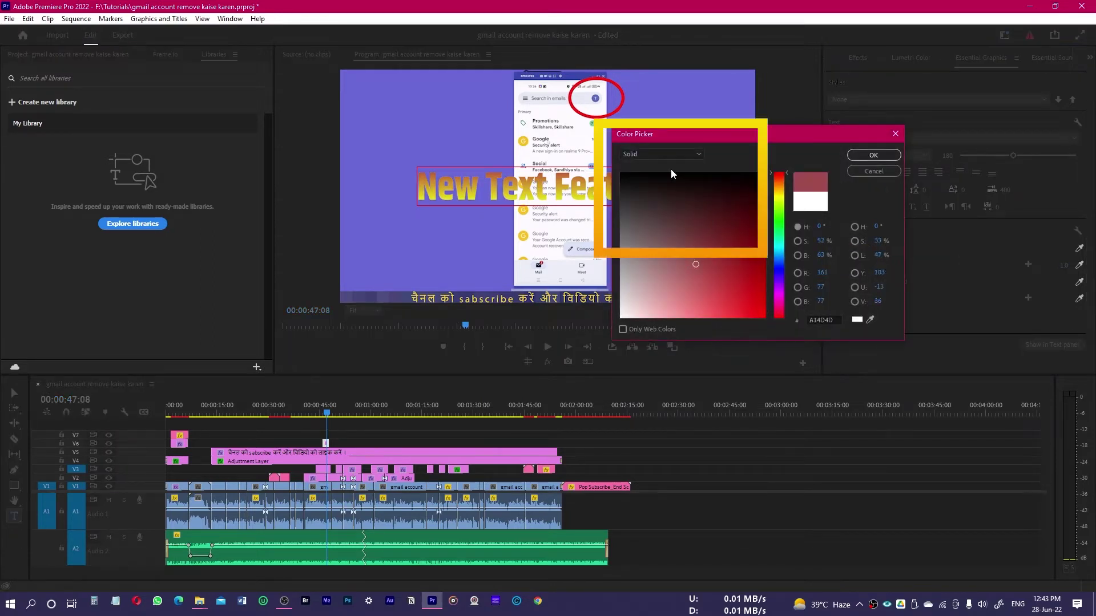
left_click(652, 154)
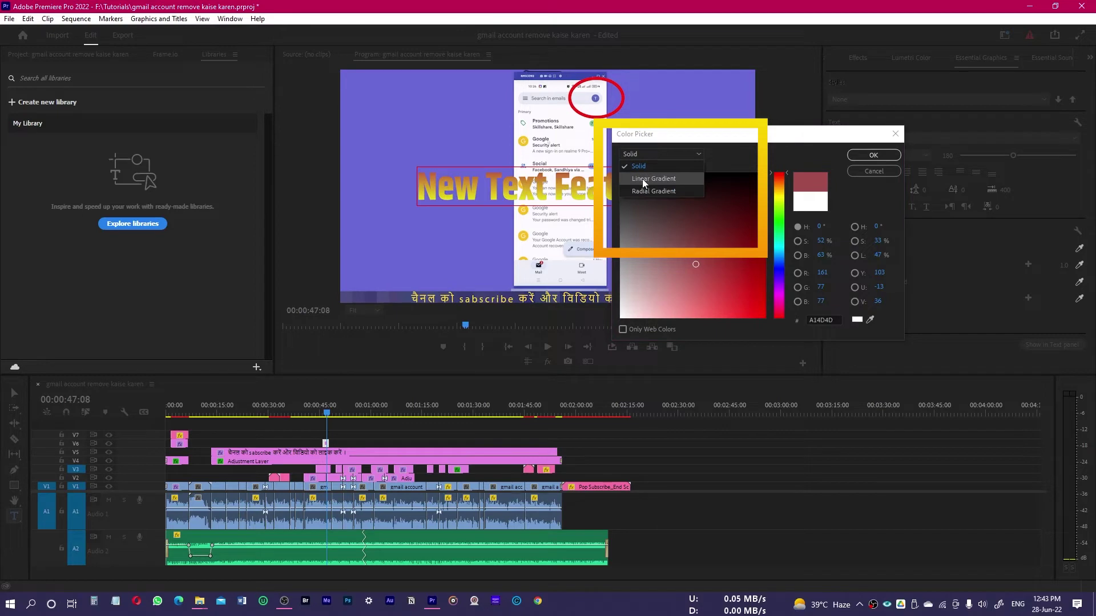
left_click(642, 180)
left_click(672, 150)
left_click(665, 192)
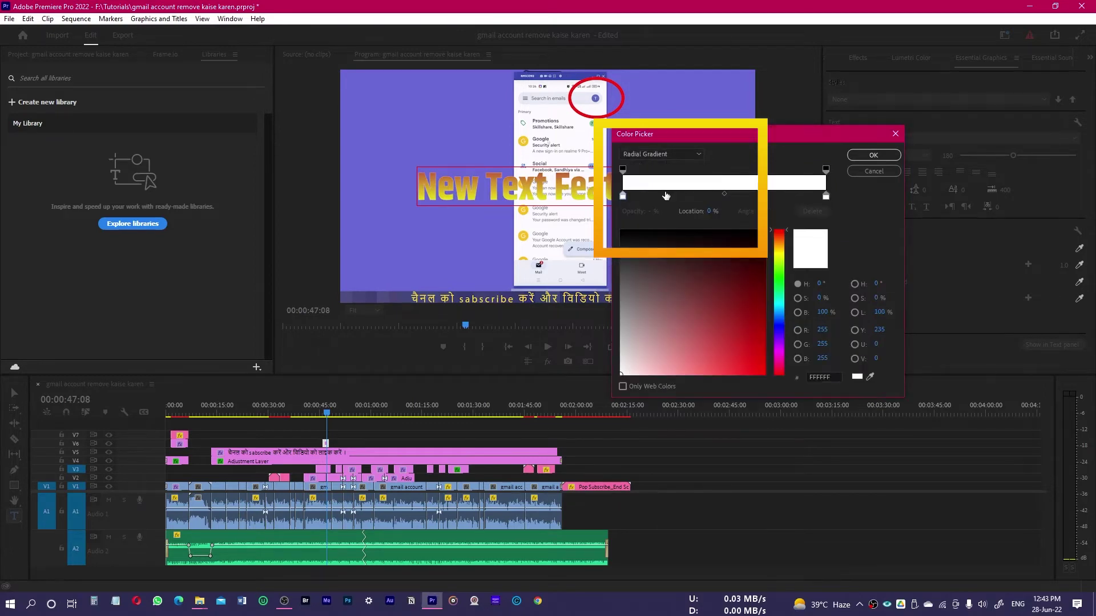
left_click(681, 156)
left_click(666, 175)
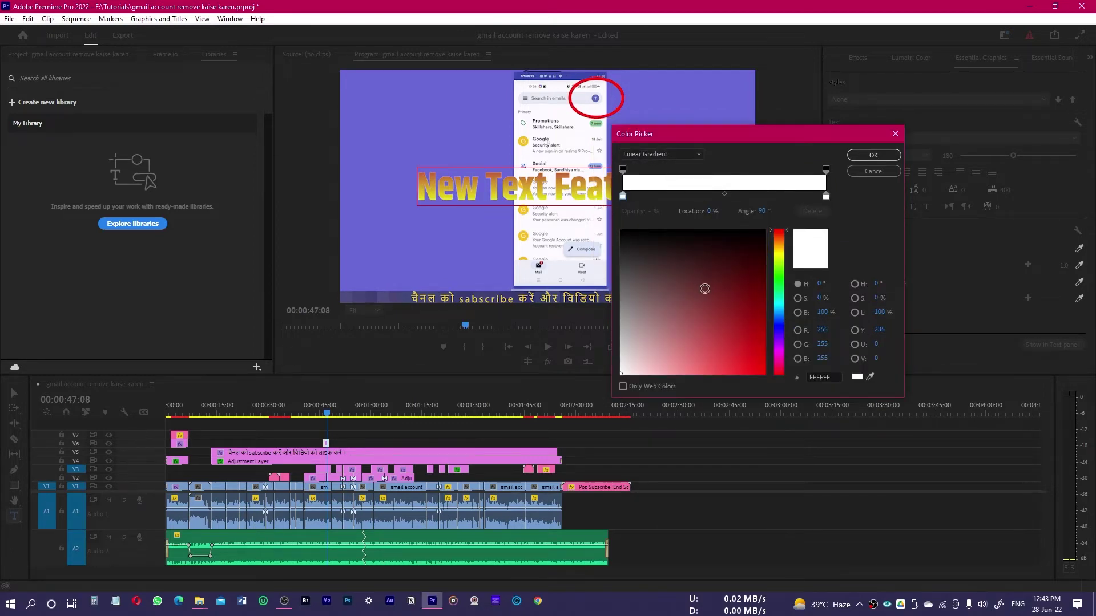
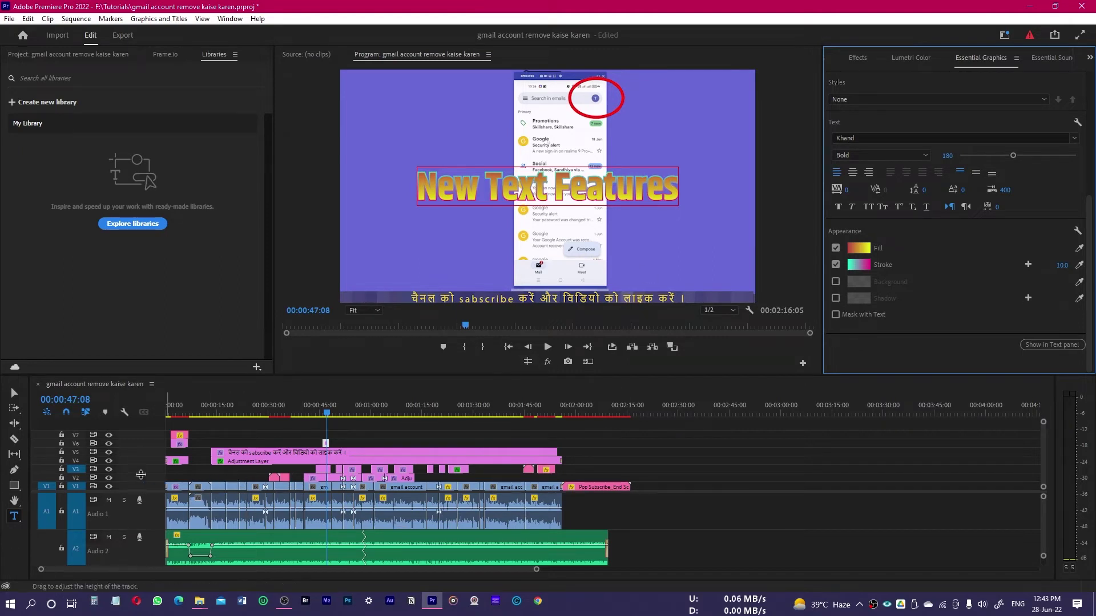
Hide the output of video tracks V1 and V5 in the timeline
left_click(109, 487)
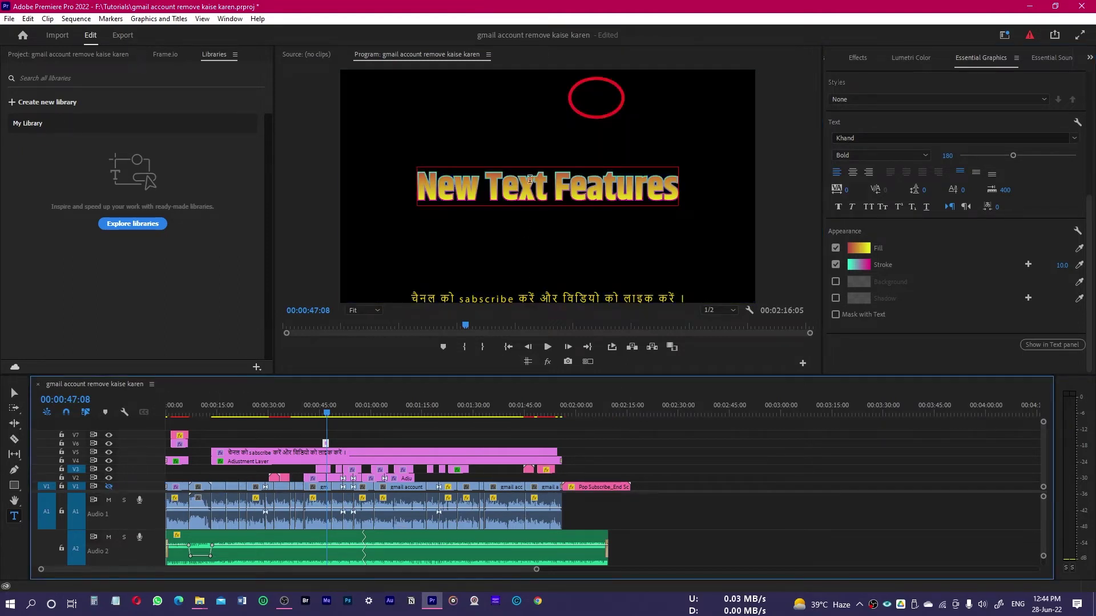
left_click(109, 452)
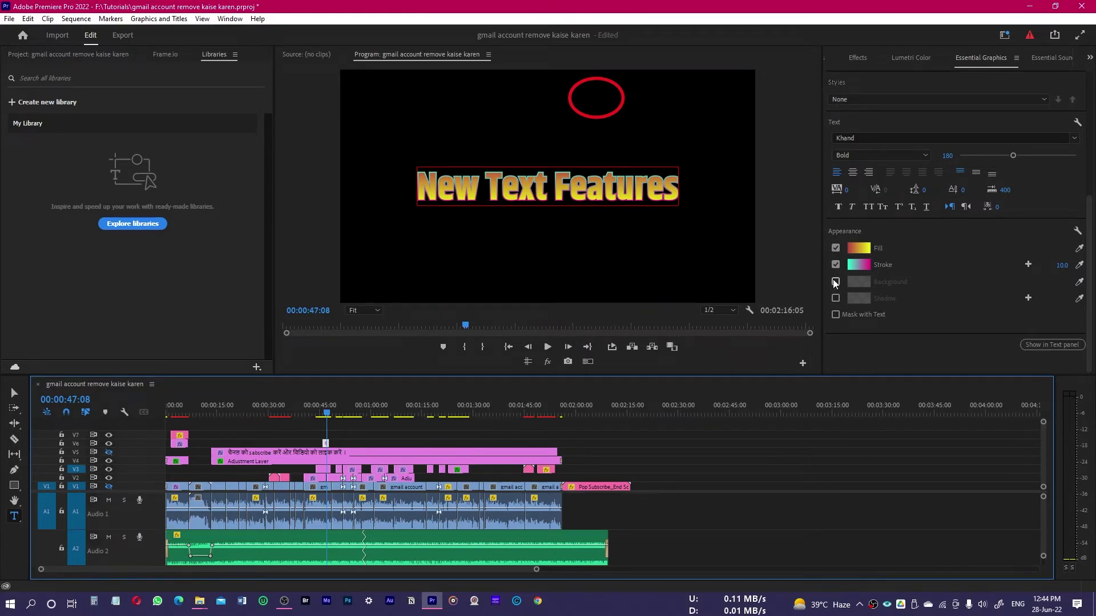
Enable the title's shadow with a Linear Gradient running from white FFFFFF to red F90D0D
left_click(836, 298)
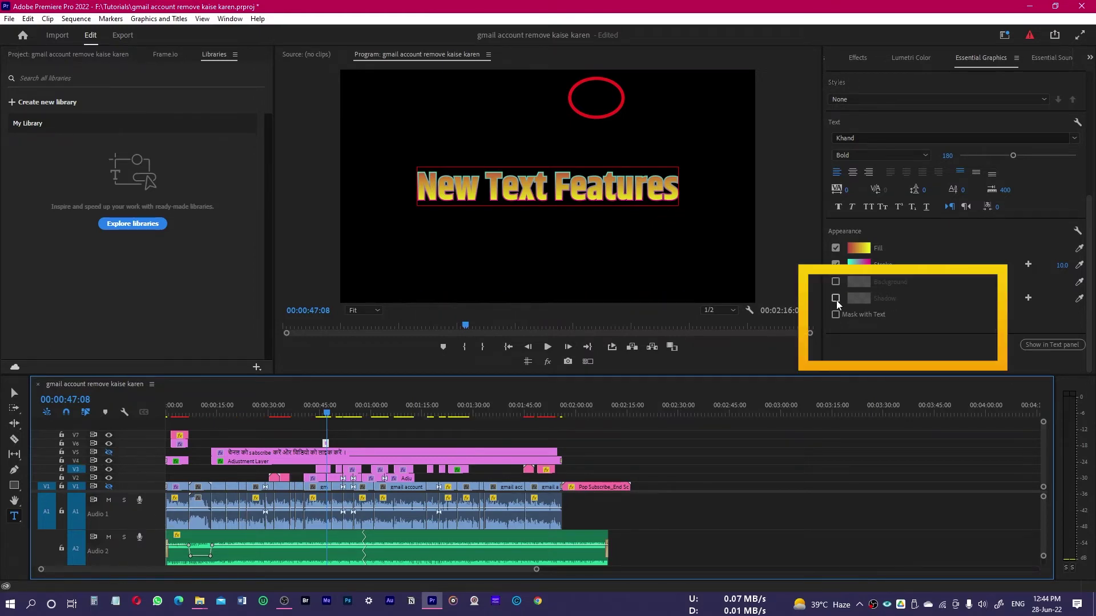
left_click(860, 299)
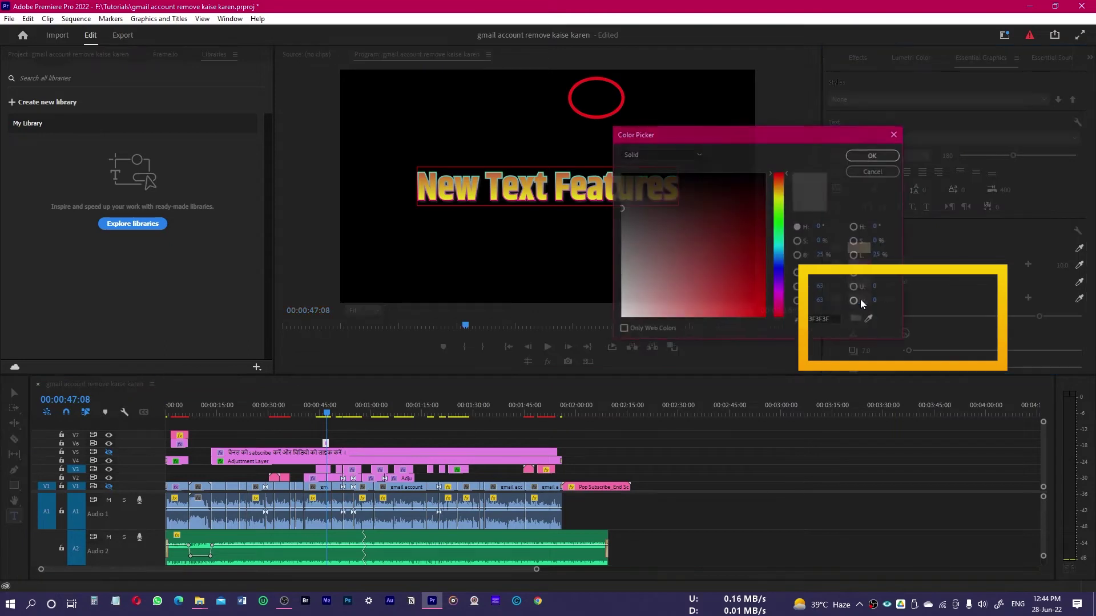
left_click(657, 158)
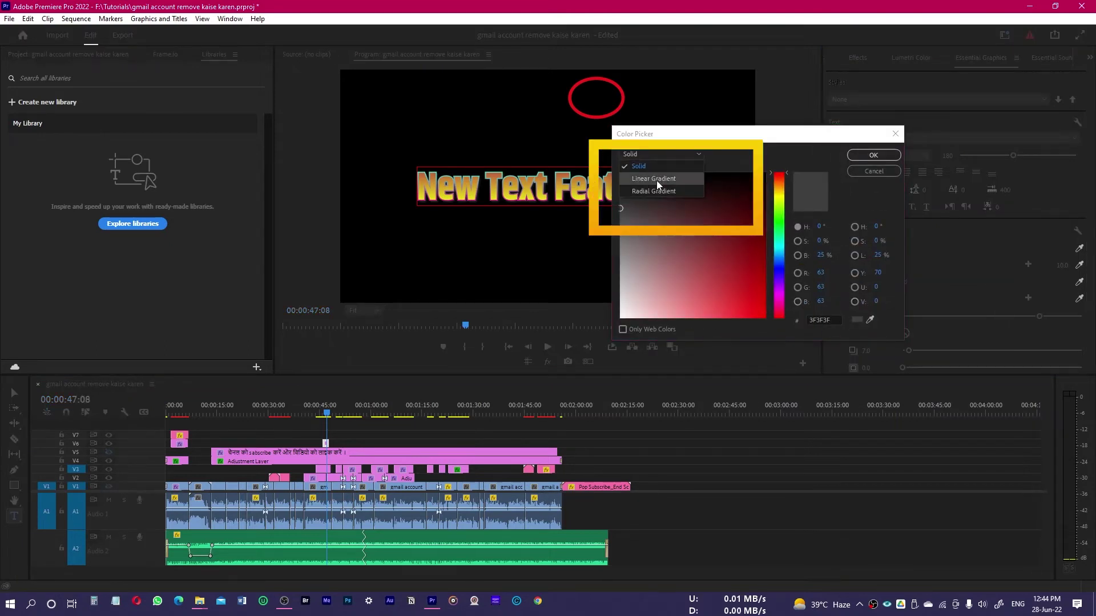
left_click(657, 180)
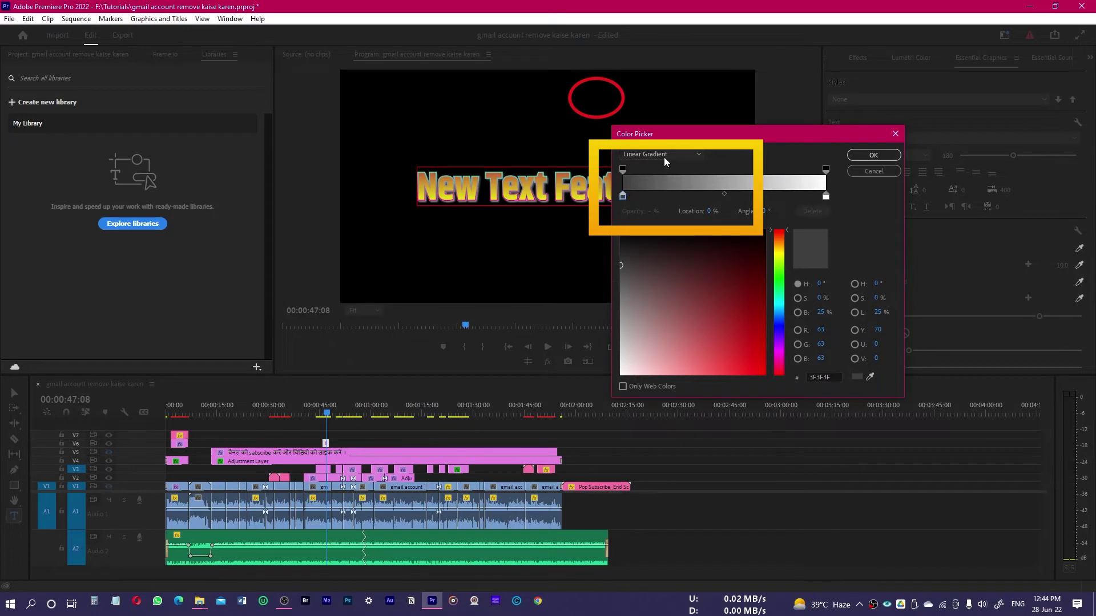
left_click_drag(687, 136, 851, 108)
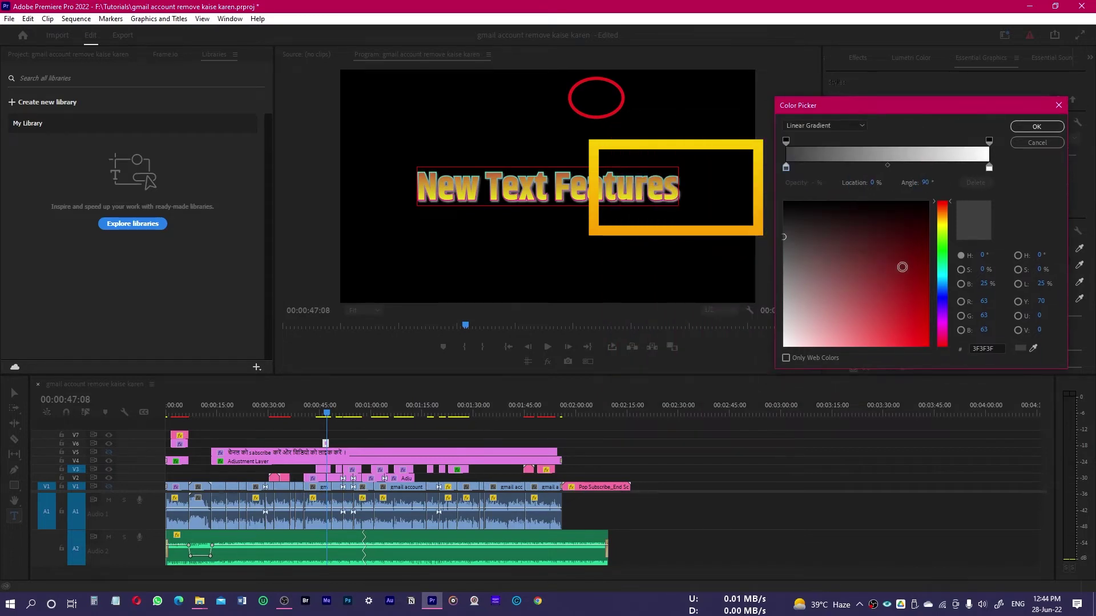
left_click(786, 167)
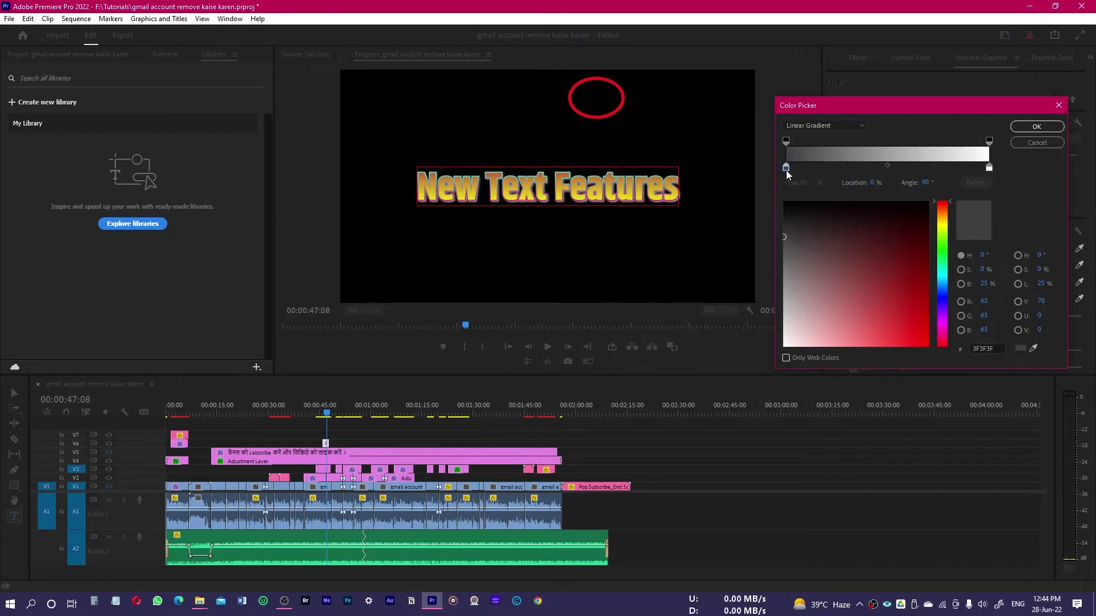
left_click_drag(794, 295, 784, 346)
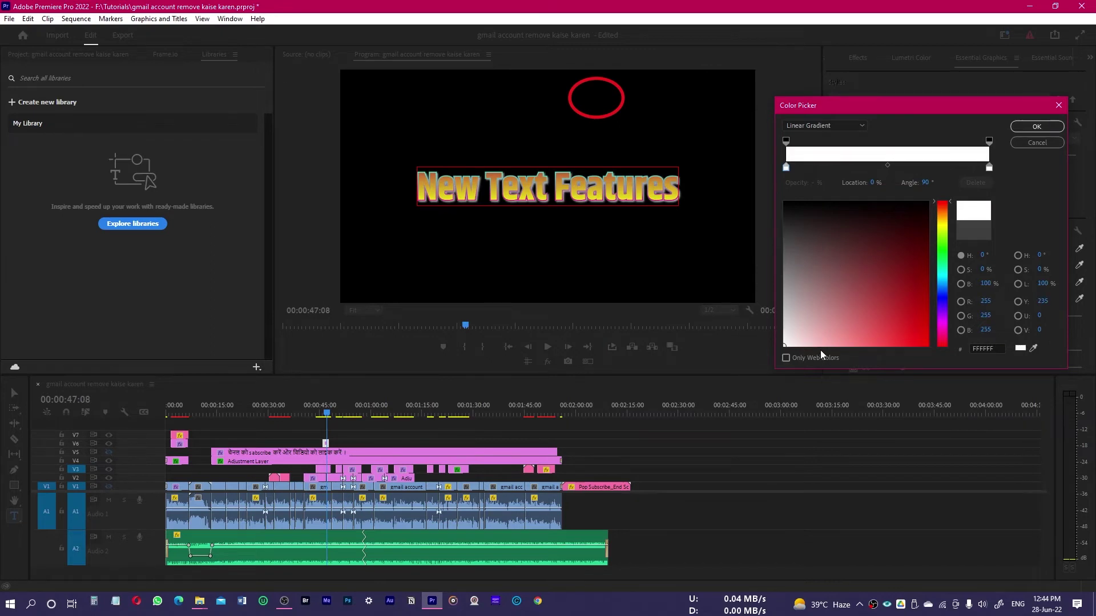
left_click(989, 168)
left_click(922, 344)
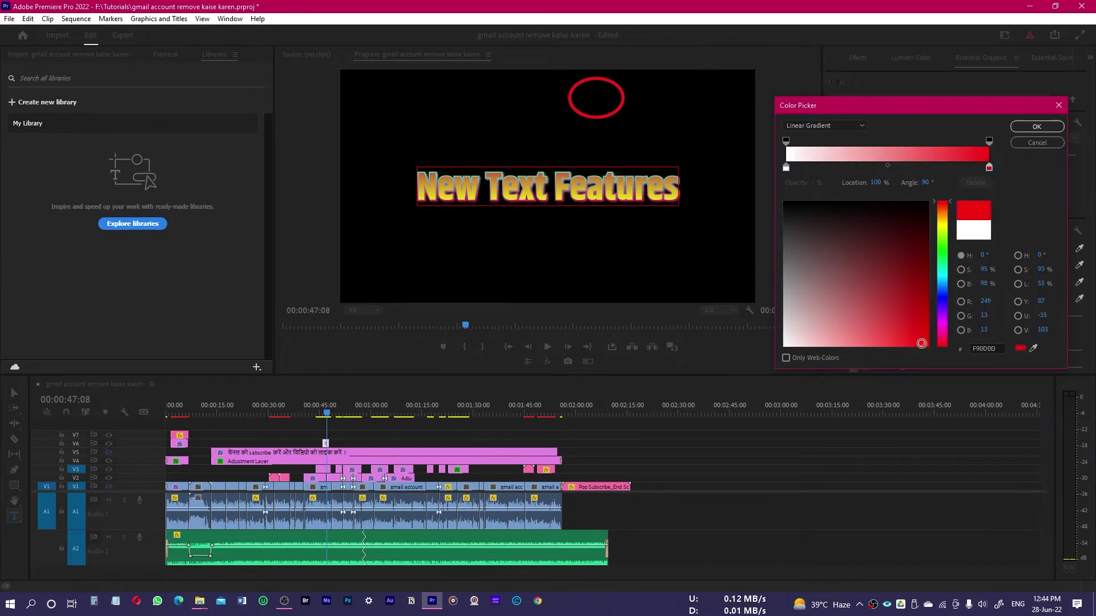
left_click(1037, 127)
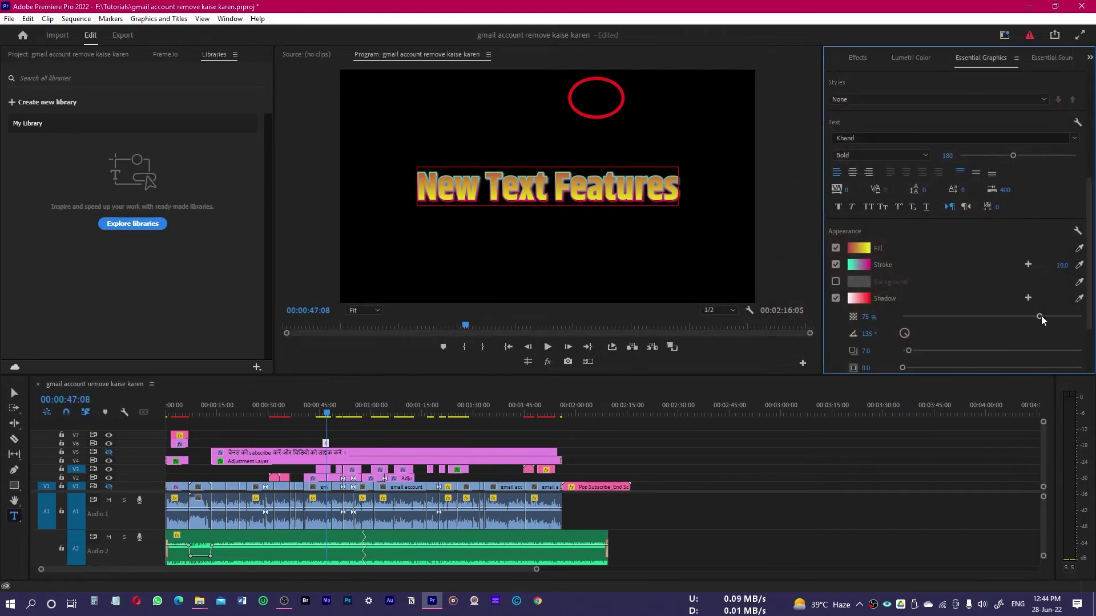
Set the gradient shadow's opacity to 100% and add a second shadow, adjusting the first one's distance
left_click_drag(1040, 315, 1082, 316)
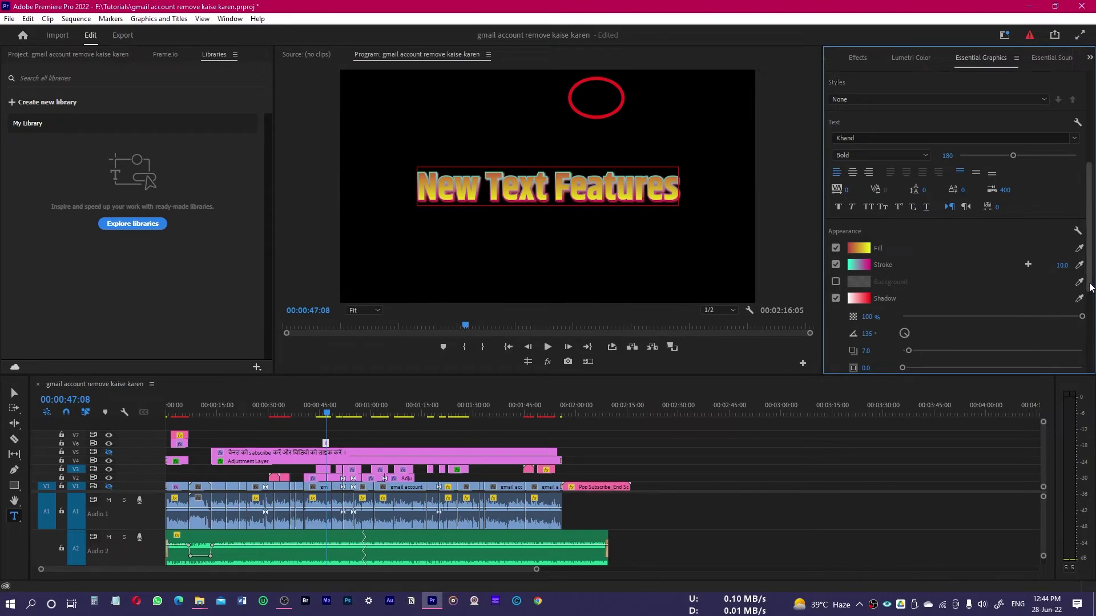
left_click_drag(1092, 291, 1091, 336)
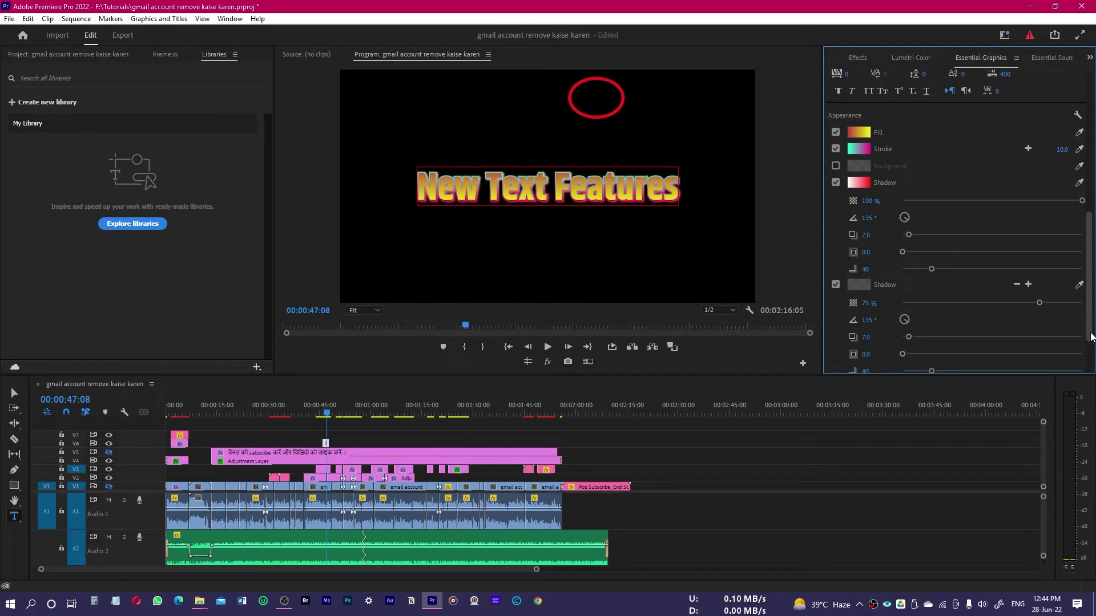
scroll(1092, 336, "up", 1)
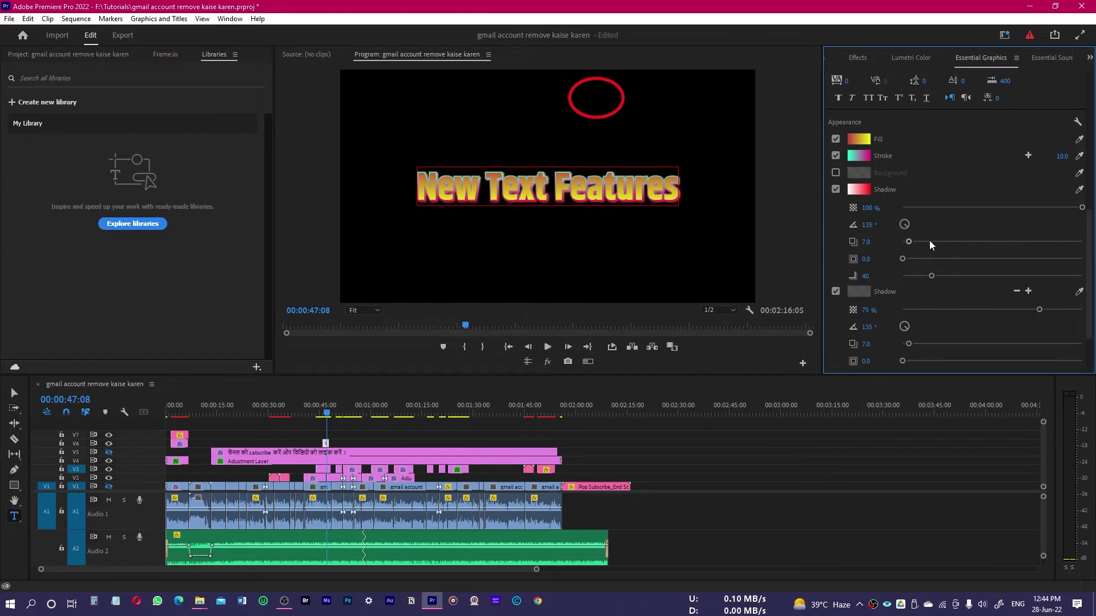
left_click_drag(929, 241, 910, 256)
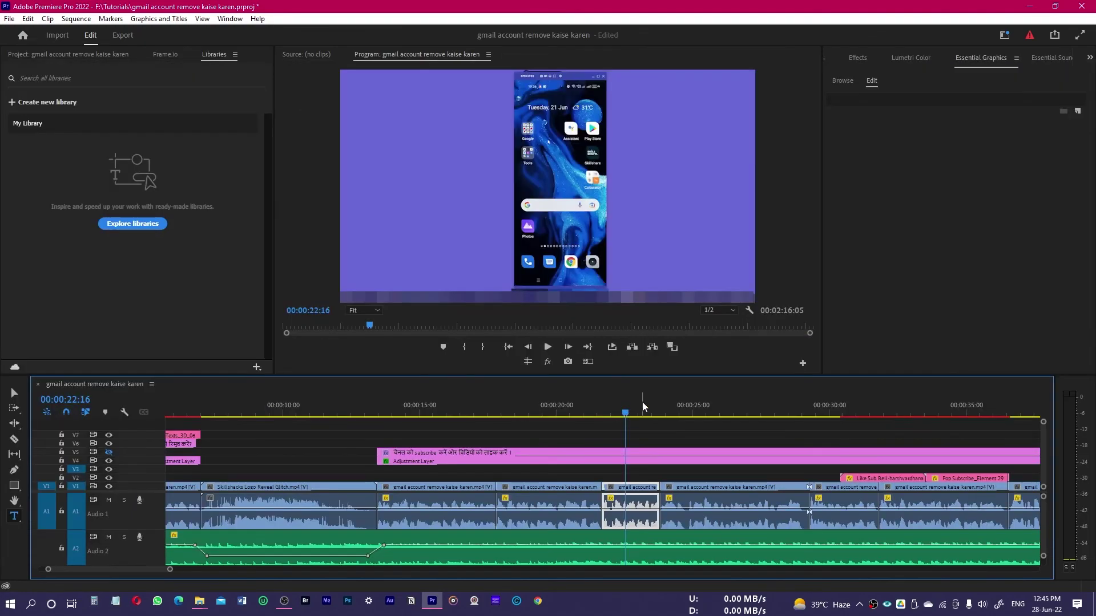
Switch to Chrome to read the remaining entries of Adobe's June 2022 feature summary, and return to Premiere Pro
left_click(541, 606)
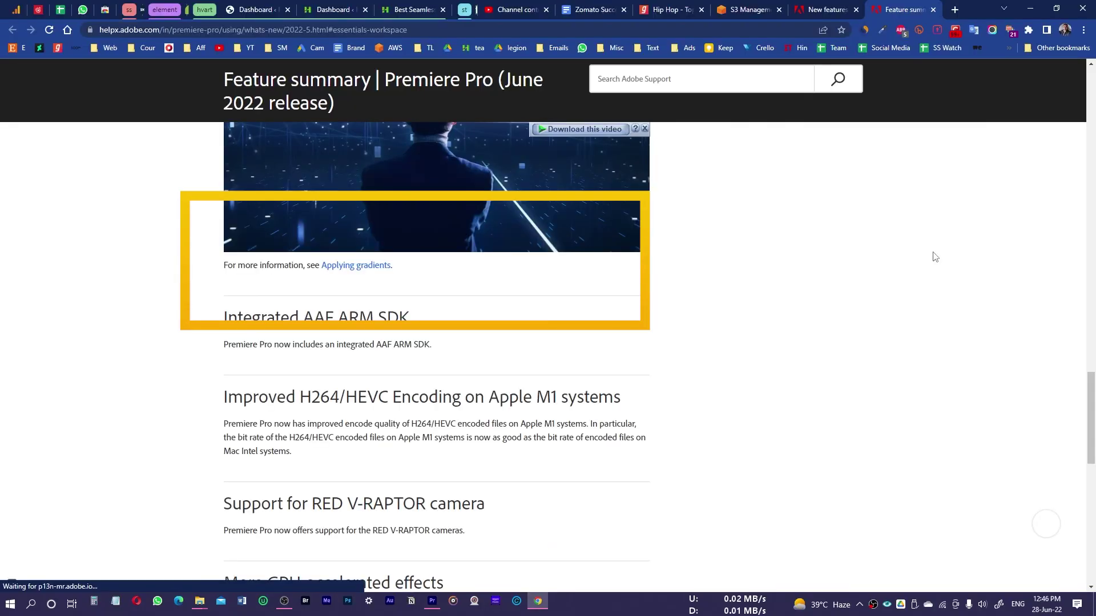
scroll(934, 258, "down", 3)
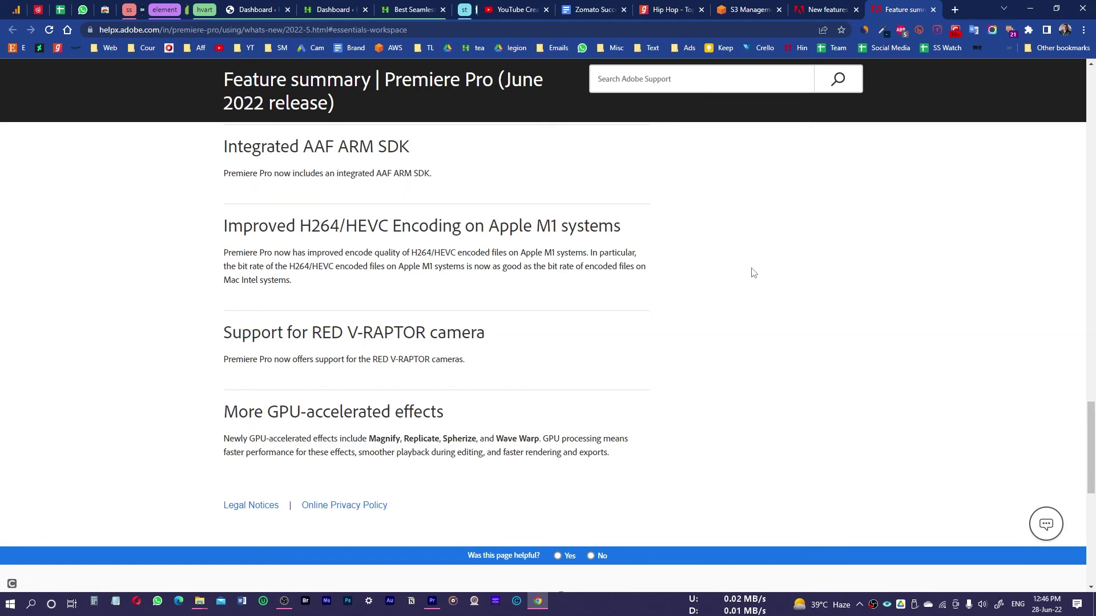
scroll(754, 273, "down", 3)
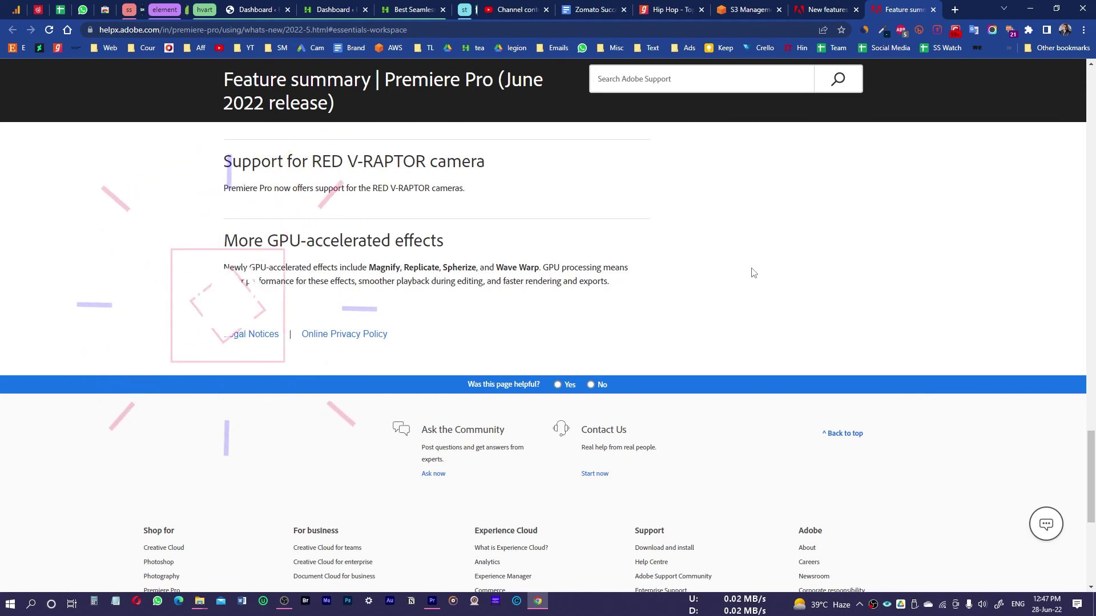
left_click(432, 601)
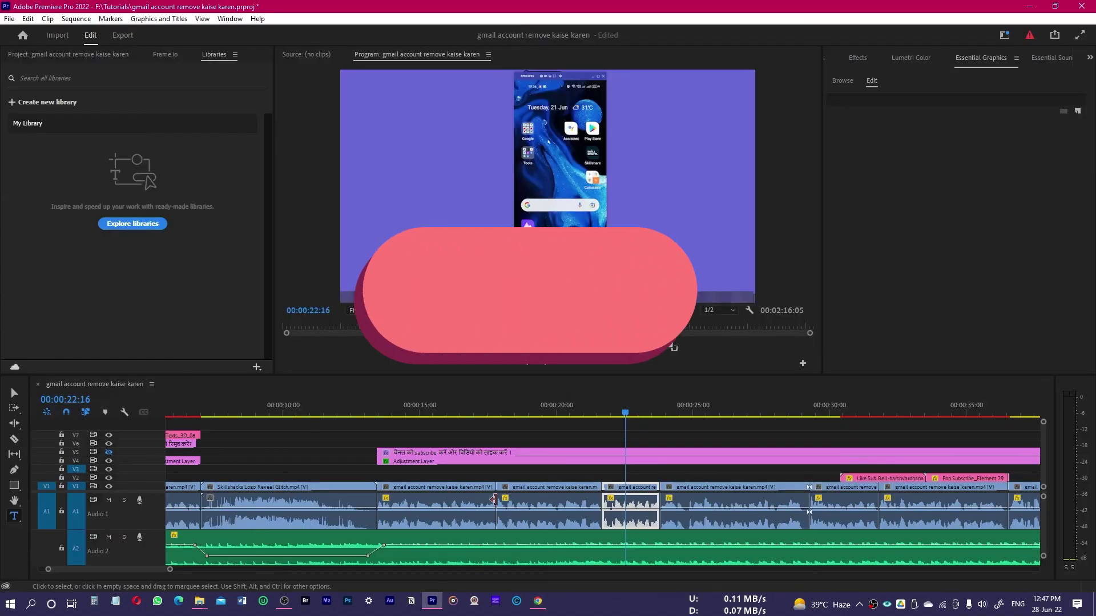